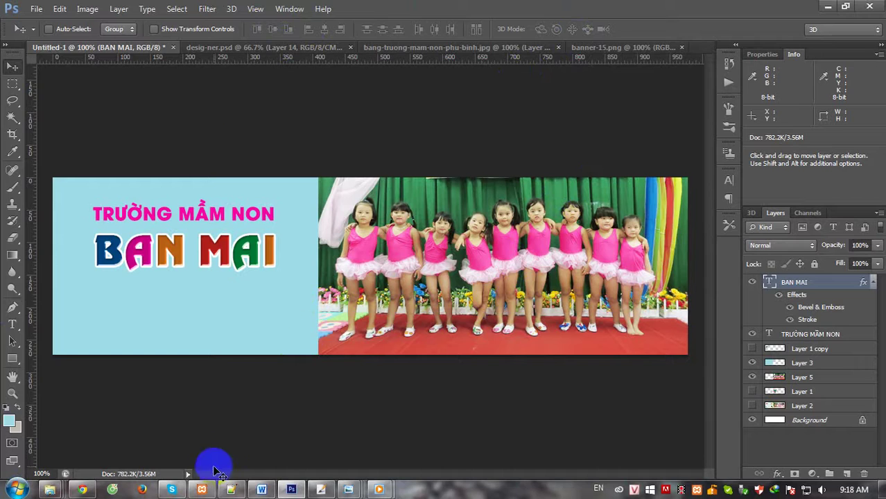
Switch to Chrome, look through the reference image tabs and close the Phú Bình banner image result.
click(83, 490)
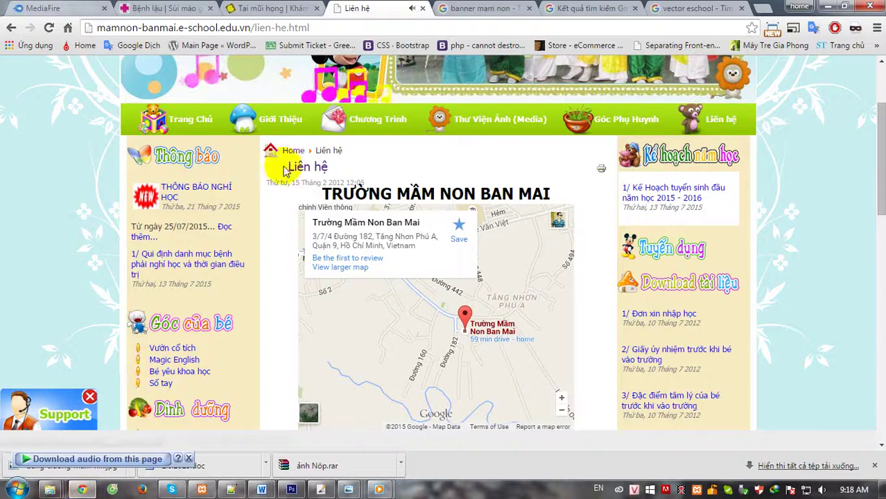
click(477, 8)
click(569, 9)
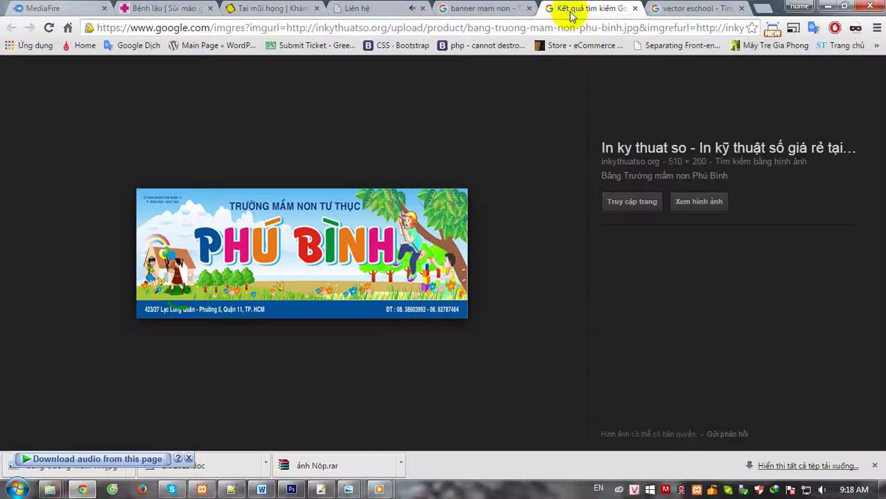
click(676, 10)
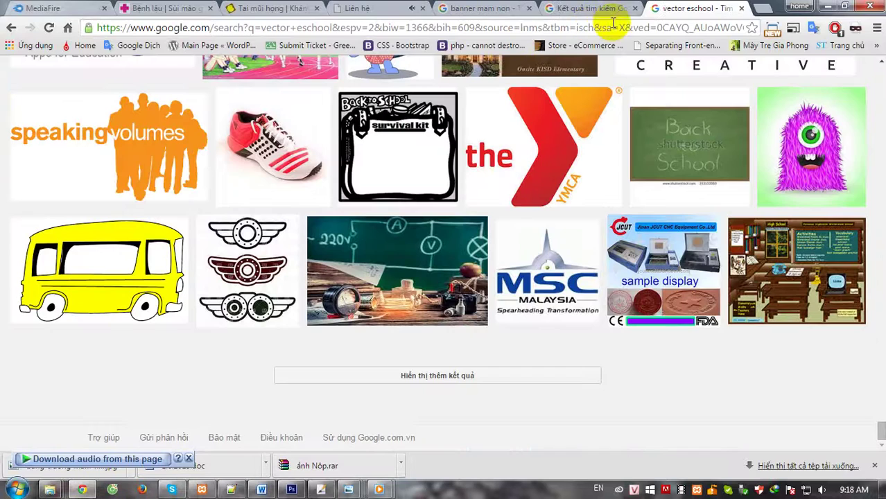
click(633, 10)
key(super+d)
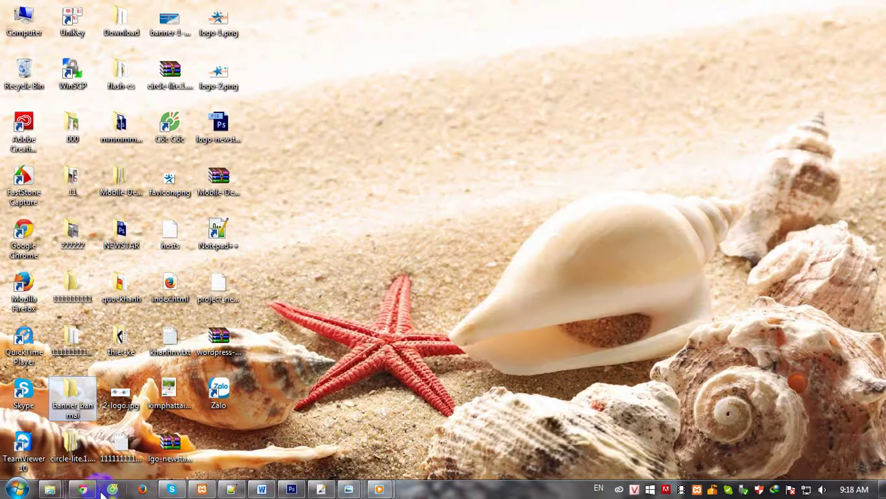
click(80, 491)
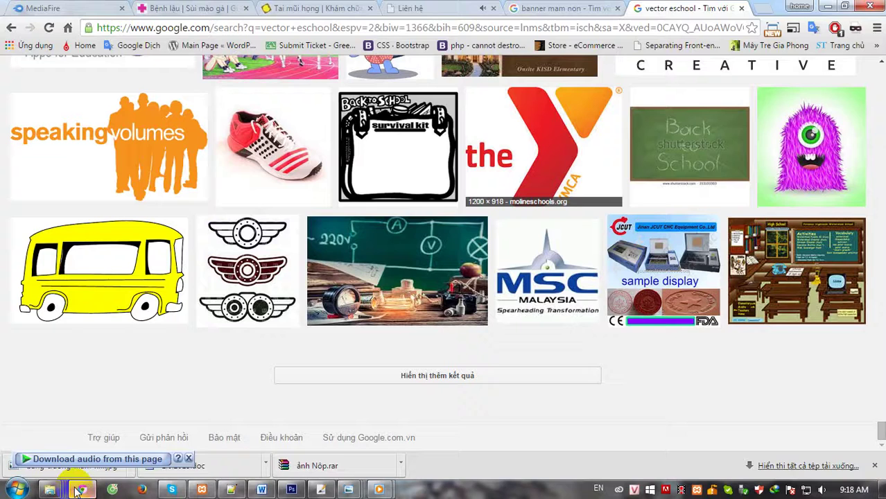
Switch to Photoshop and toggle the BAN MAI and TRƯỜNG MẦM NON text layers off and on to check them.
click(291, 491)
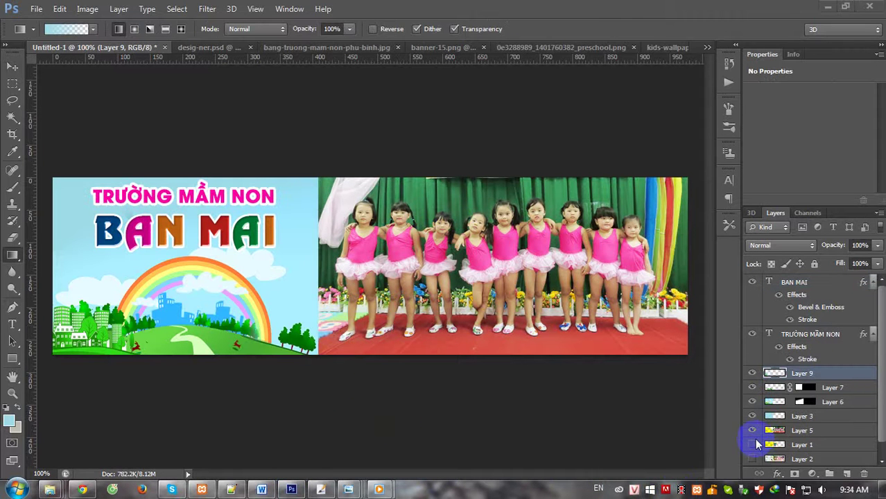
click(752, 284)
click(753, 285)
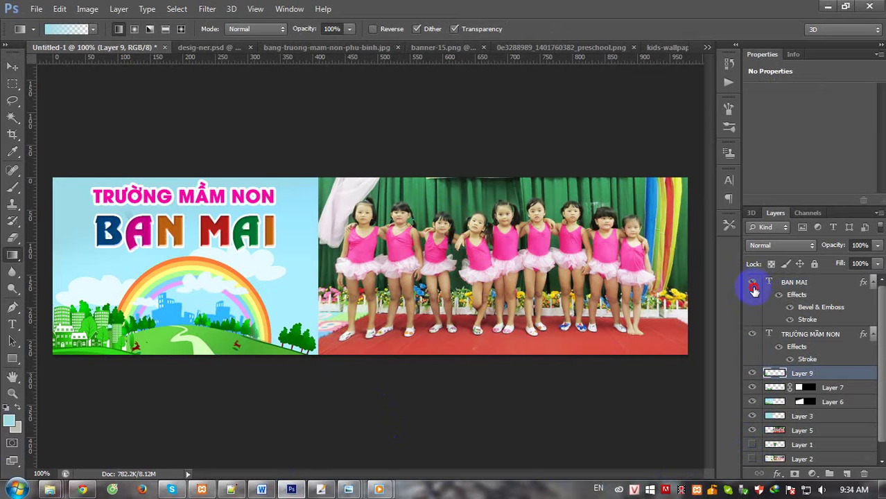
click(754, 286)
click(754, 285)
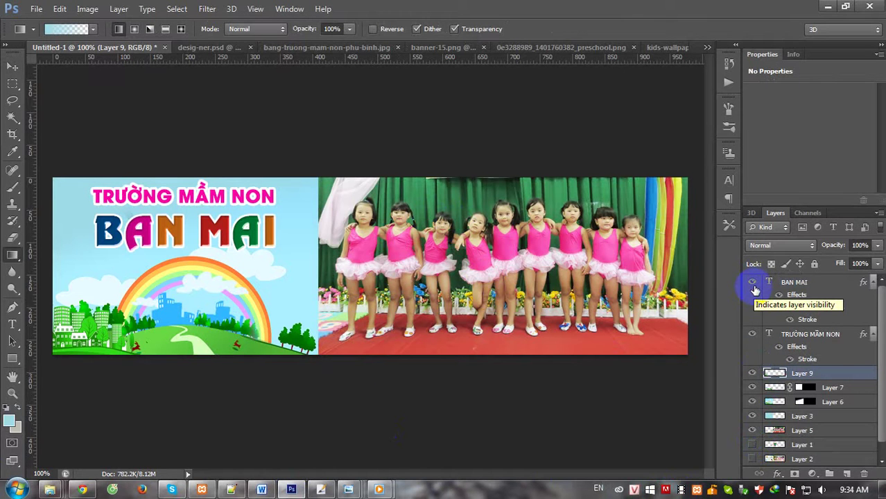
click(753, 334)
click(754, 335)
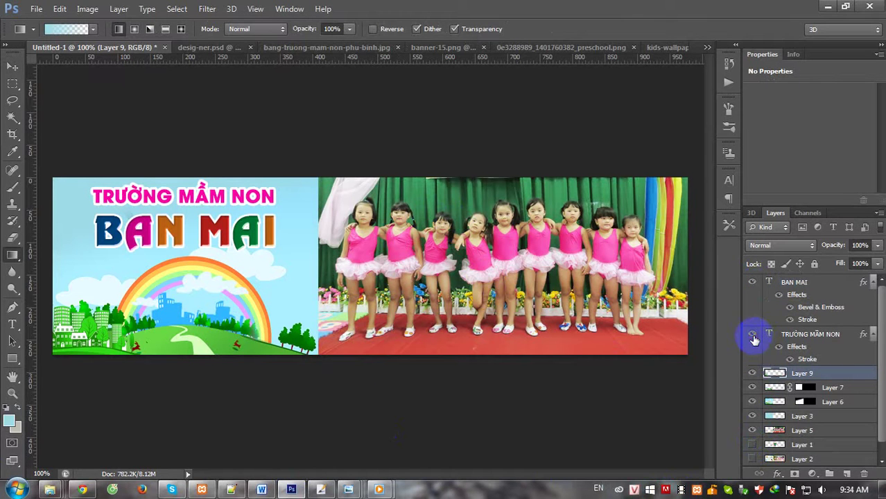
Toggle Layer 6, Layer 7 and Layer 9 off and on to check what each contributes to the banner.
click(753, 446)
scroll(883, 401, down, 1)
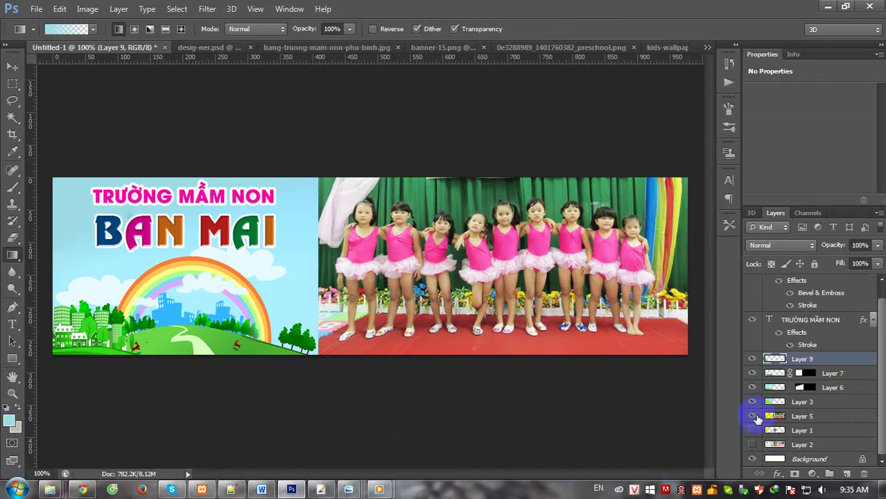
click(753, 388)
click(754, 389)
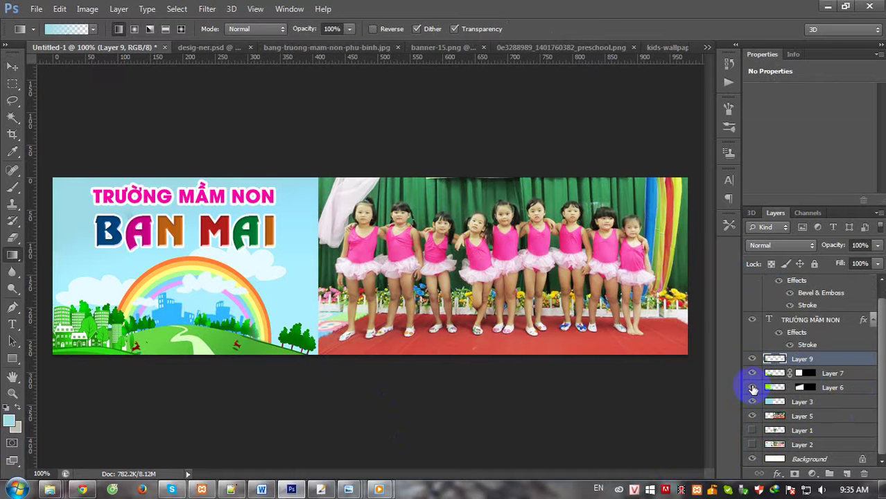
click(753, 376)
click(753, 375)
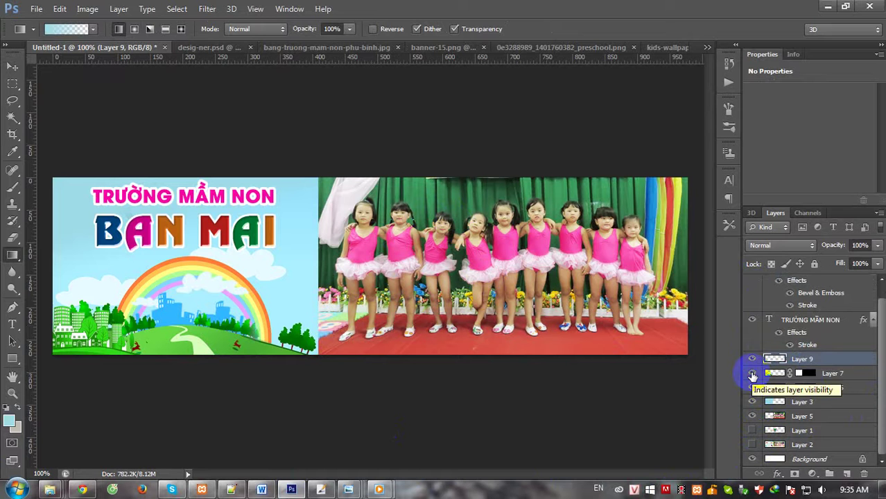
click(753, 360)
click(753, 360)
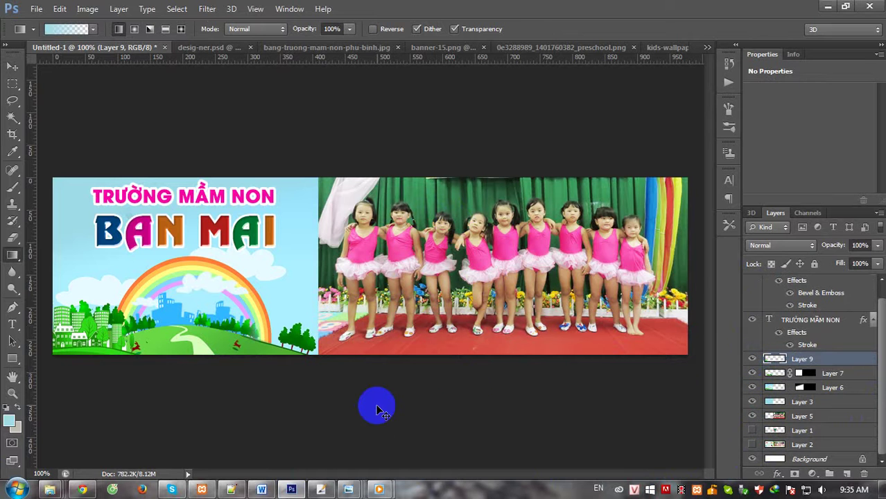
Save the banner document in the banner folder as banner_home.psd with Maximize Compatibility enabled.
key(ctrl+s)
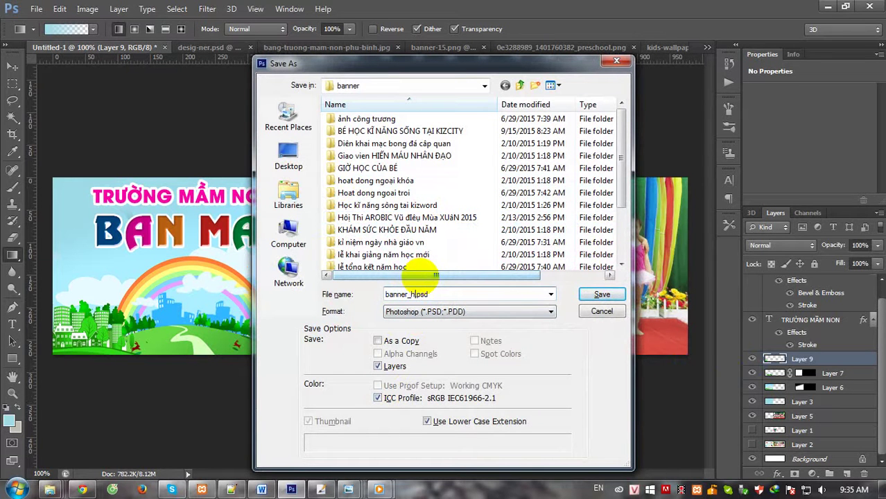
key(Return)
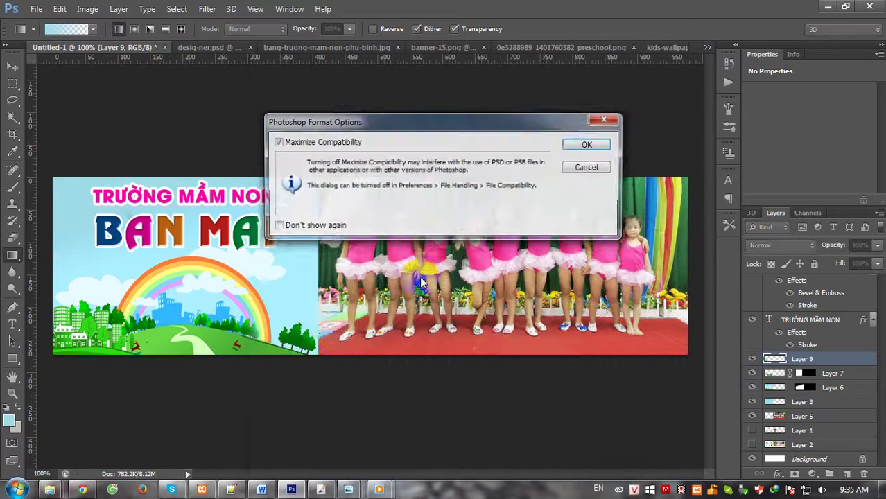
click(577, 145)
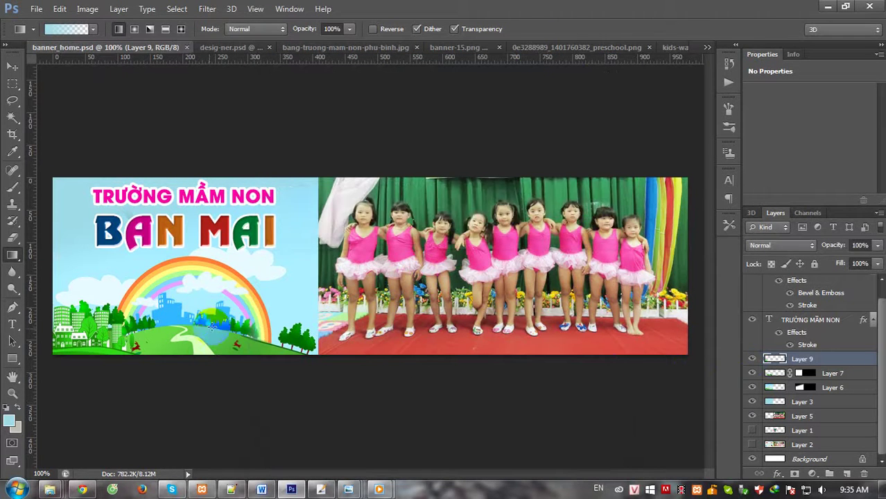
Hide the children's photo on Layer 5 and the white Background layer, leaving only the title artwork visible.
click(616, 286)
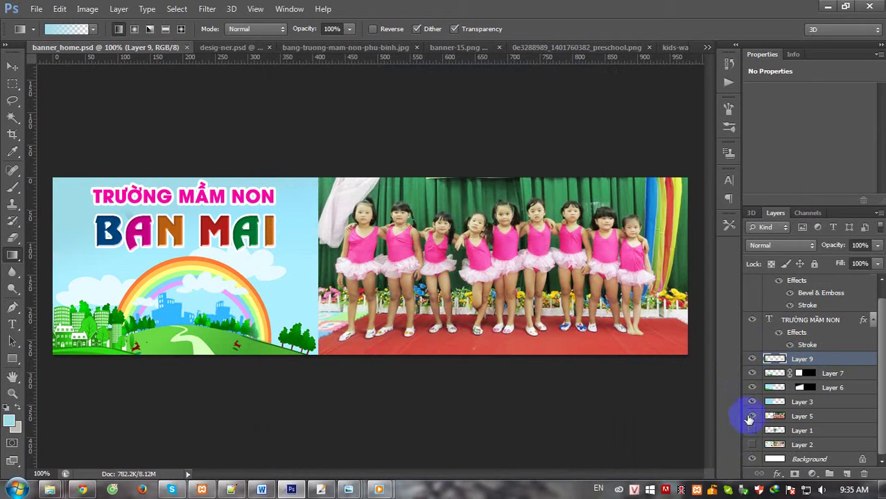
click(823, 389)
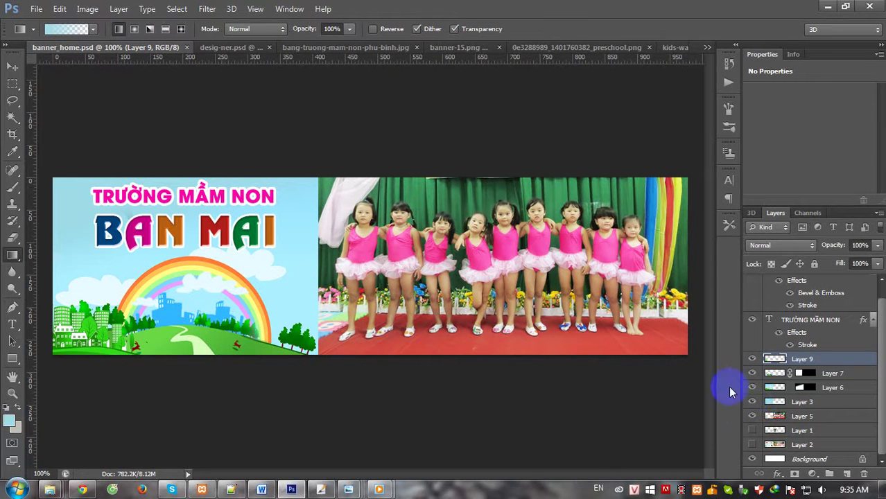
key(v)
click(755, 418)
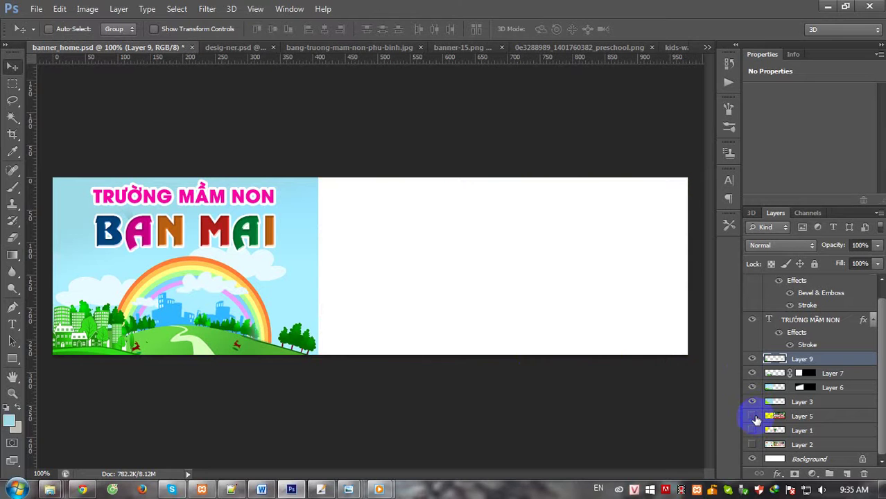
click(753, 459)
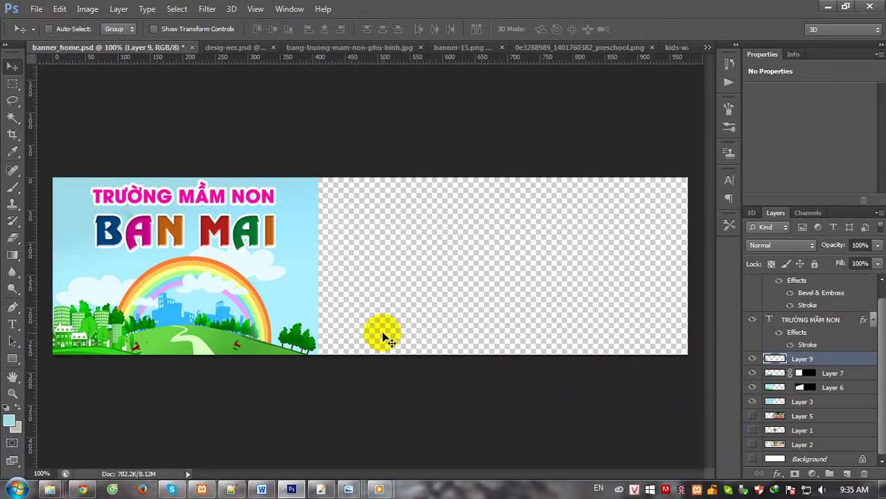
Export the banner for web as a transparent PNG-24 named banner_home.png in the banner_banmai folder.
key(ctrl+alt+shift+s)
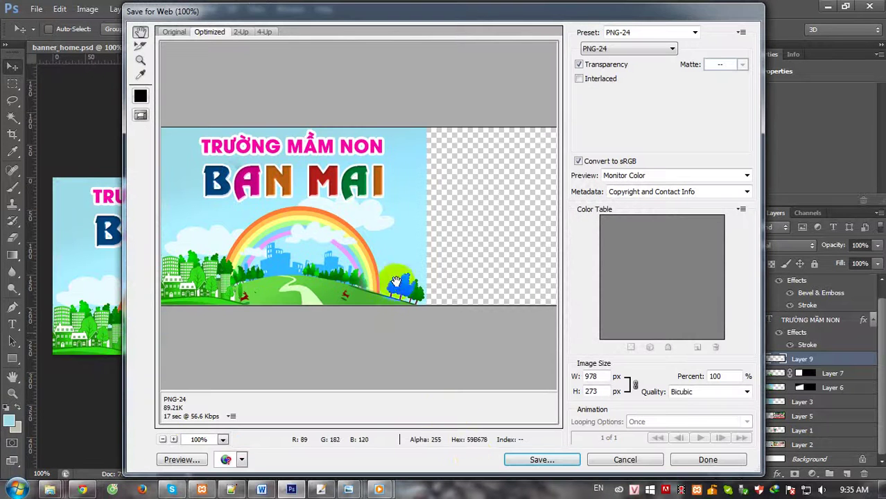
click(541, 460)
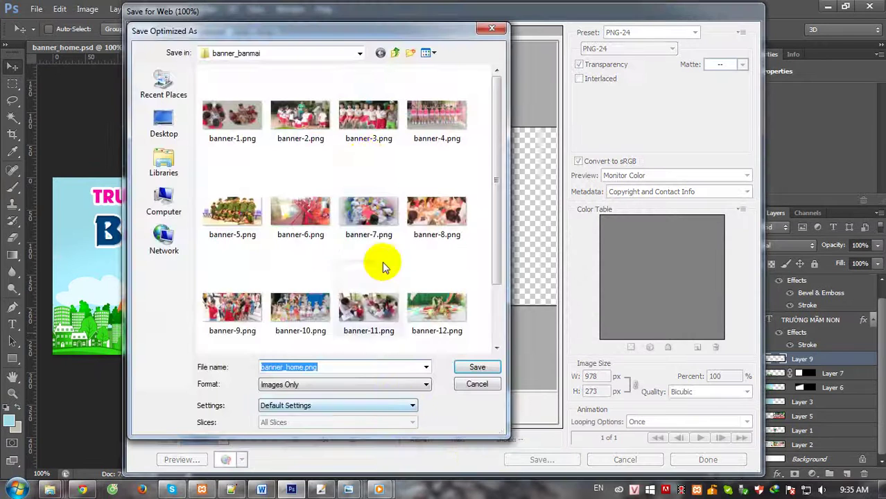
key(Return)
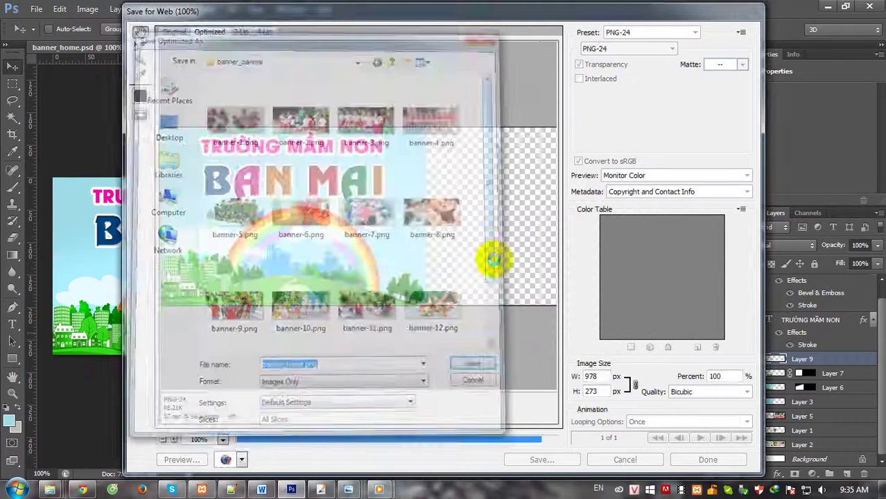
Switch to Aleo Flash Intro Banner Maker, preview the photo slideshow movie, and close the preview and the program.
click(321, 491)
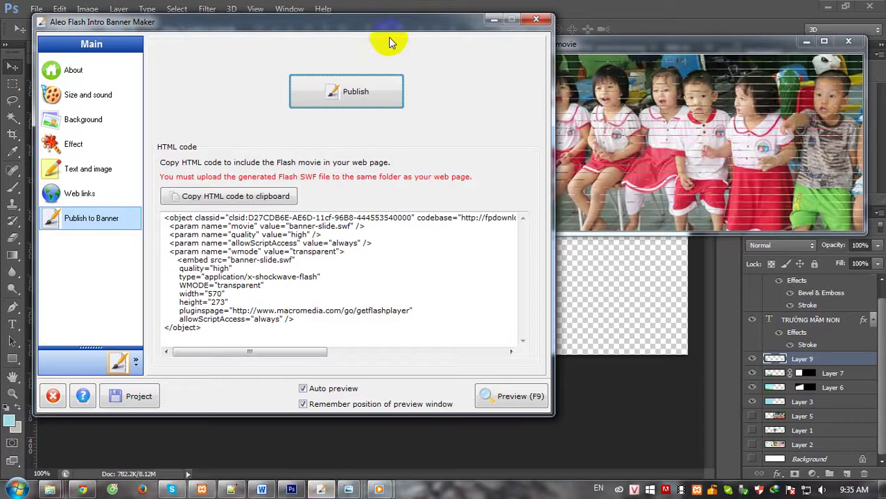
drag(392, 31, 550, 86)
click(556, 44)
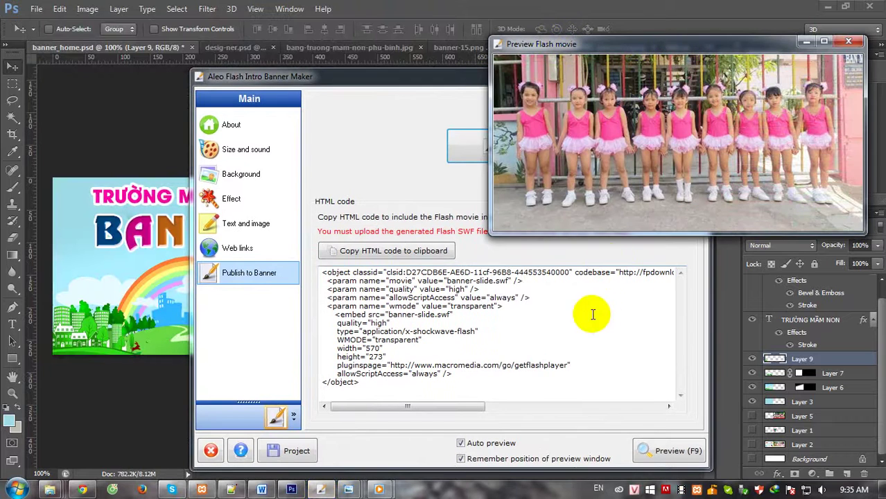
click(652, 454)
click(655, 64)
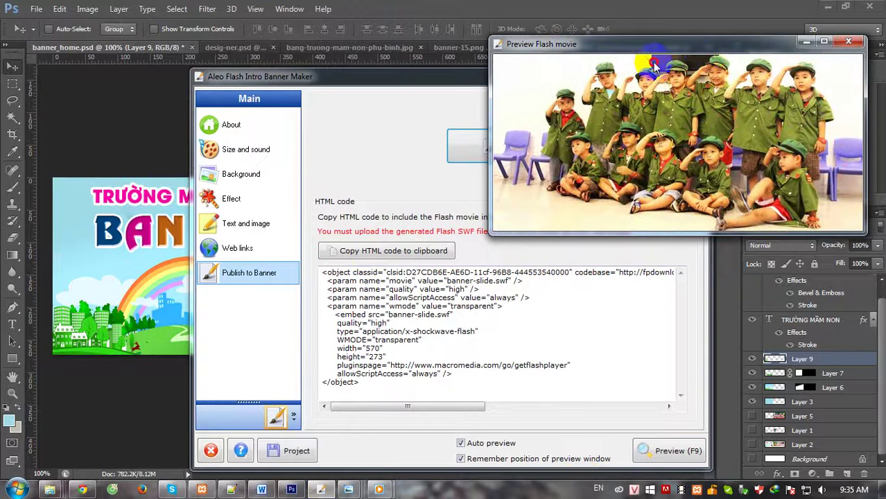
click(853, 43)
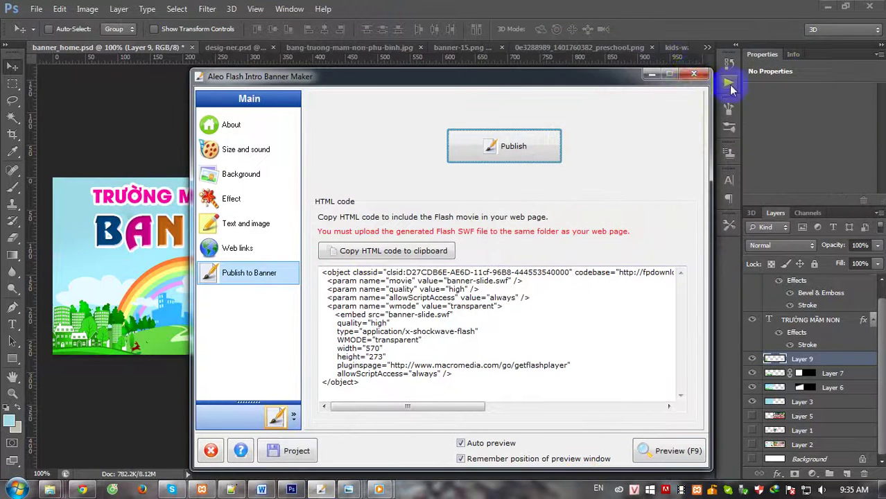
click(696, 76)
Open the Image Size settings of banner_home.psd to check its pixel width and height.
click(445, 274)
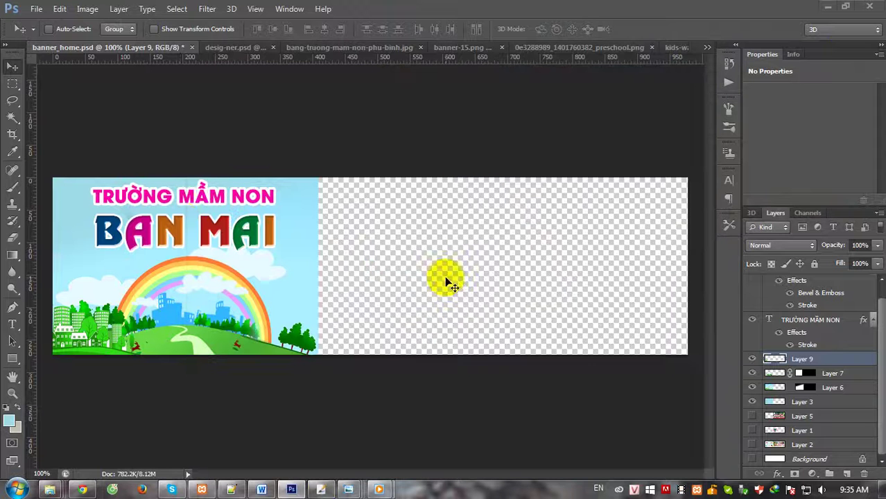
click(178, 216)
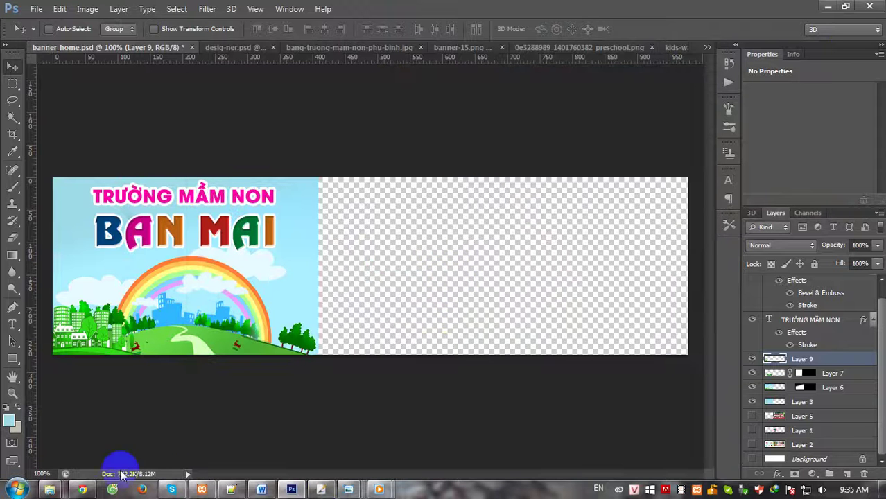
key(ctrl+alt+i)
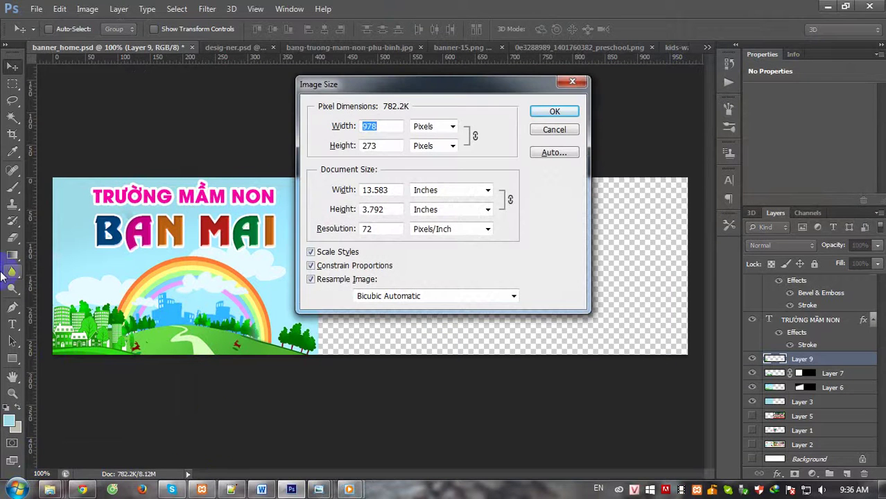
double_click(382, 128)
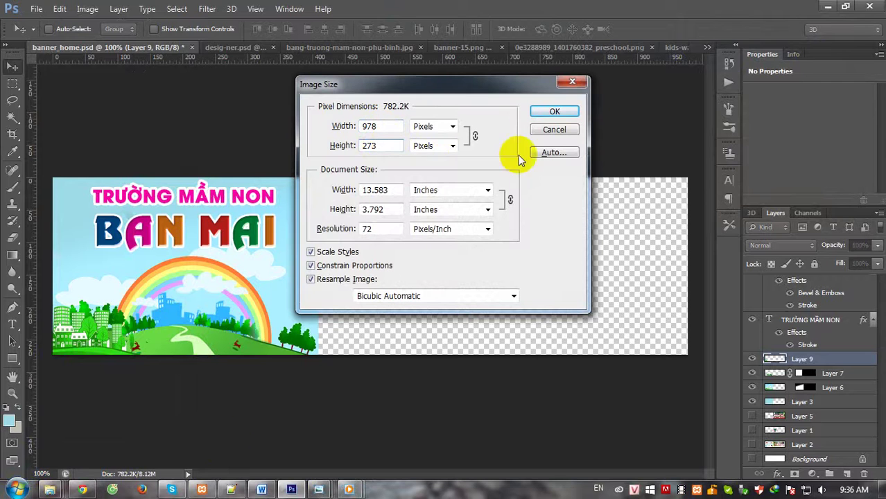
Launch Aleo Flash Intro Banner Maker and open the movie's size and sound settings.
key(super)
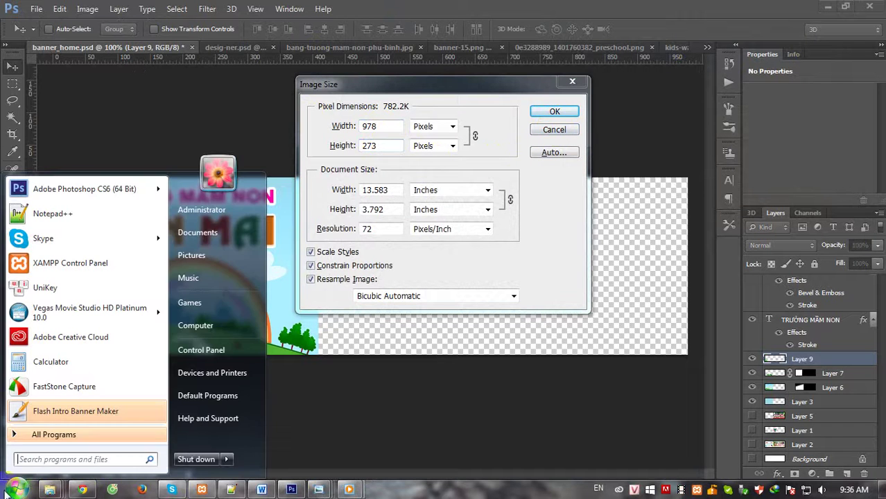
click(42, 413)
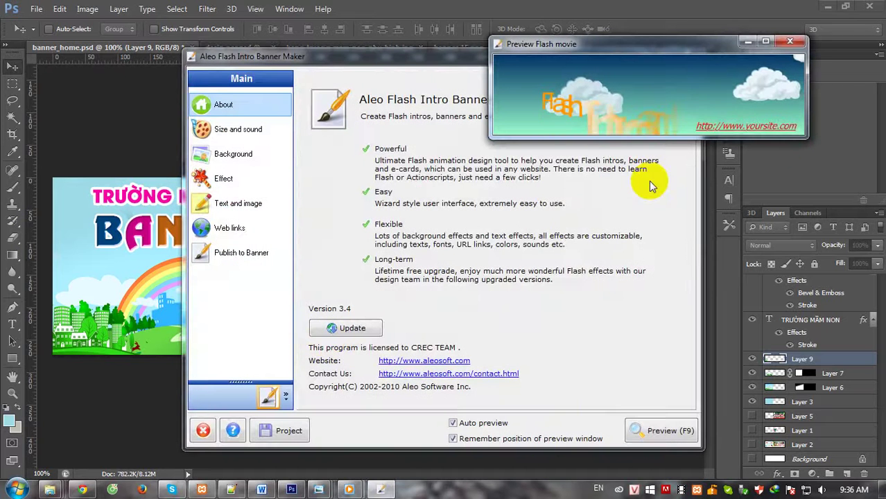
click(236, 130)
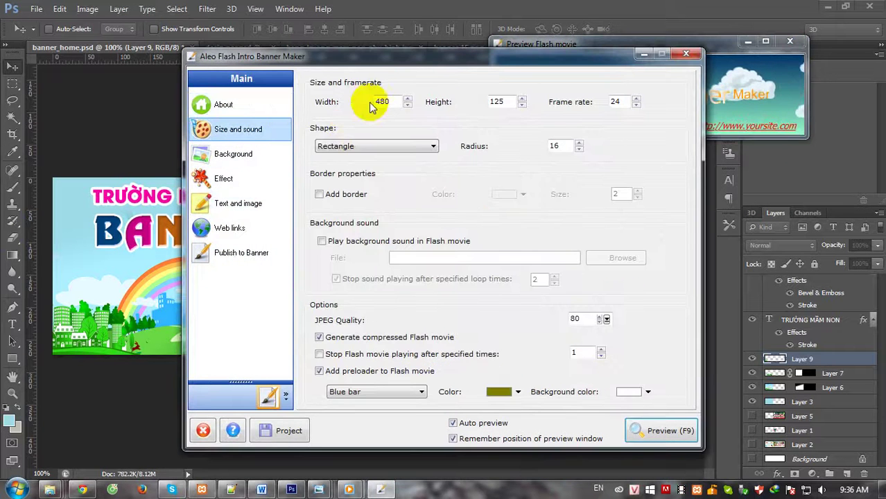
drag(375, 58, 416, 185)
Set the Flash movie's width to 978, copied from Photoshop's Image Size dialog, and its height to 273.
double_click(423, 228)
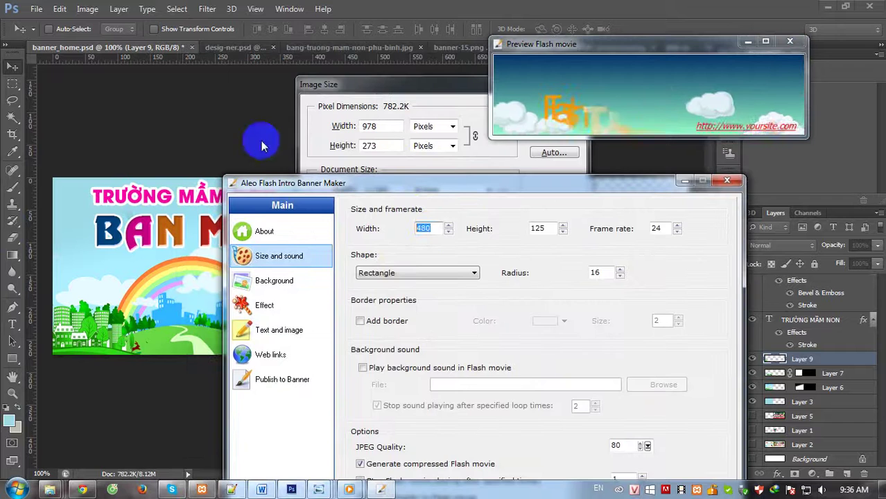
click(386, 123)
key(ctrl+c)
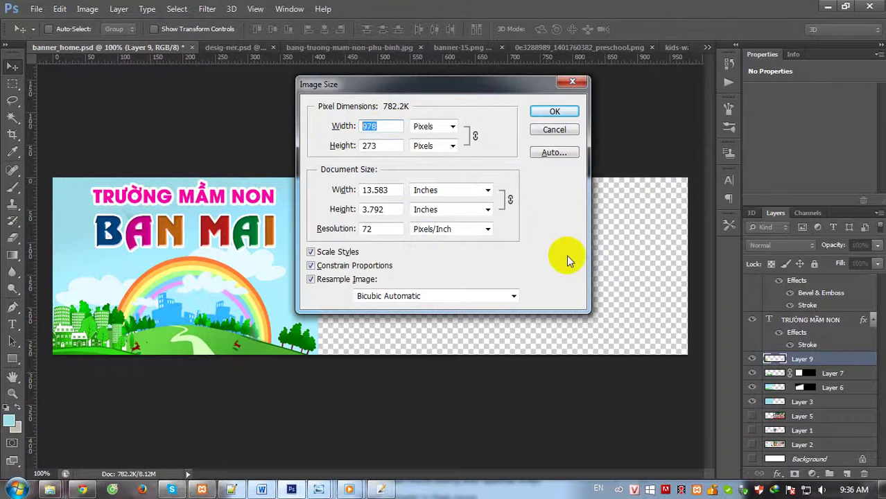
click(554, 111)
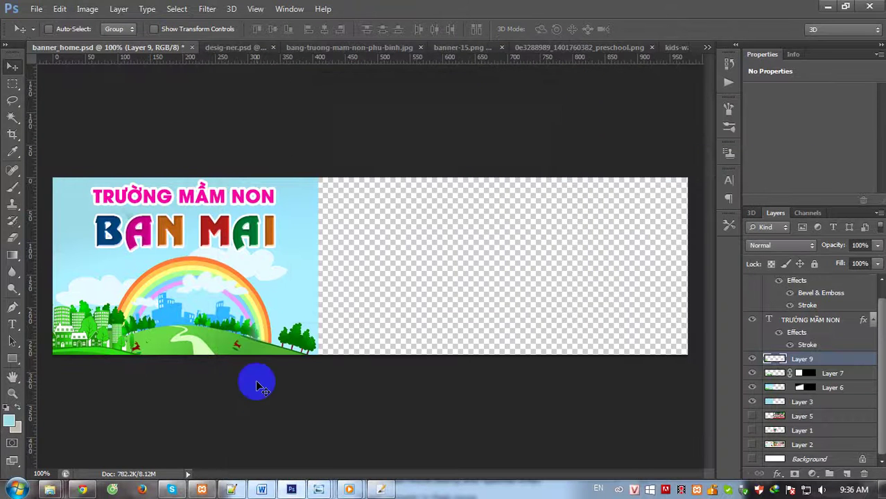
click(382, 491)
key(ctrl+v)
double_click(535, 229)
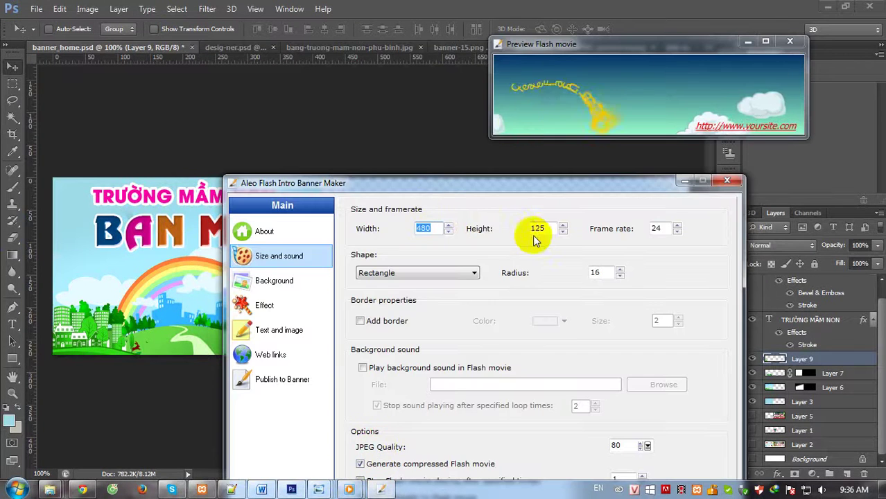
text(27)
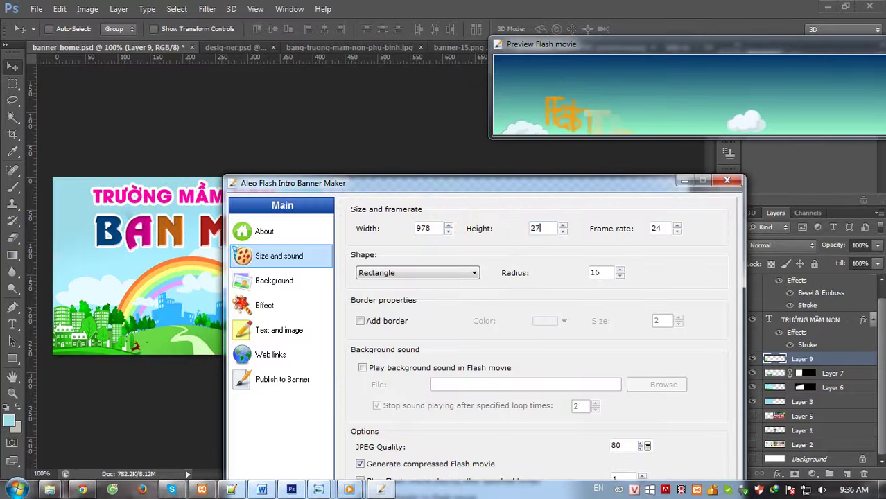
text(3)
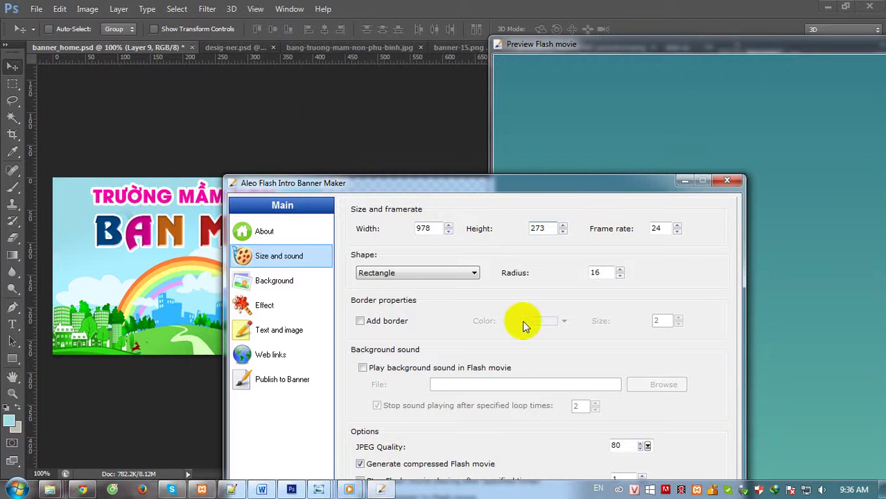
click(434, 179)
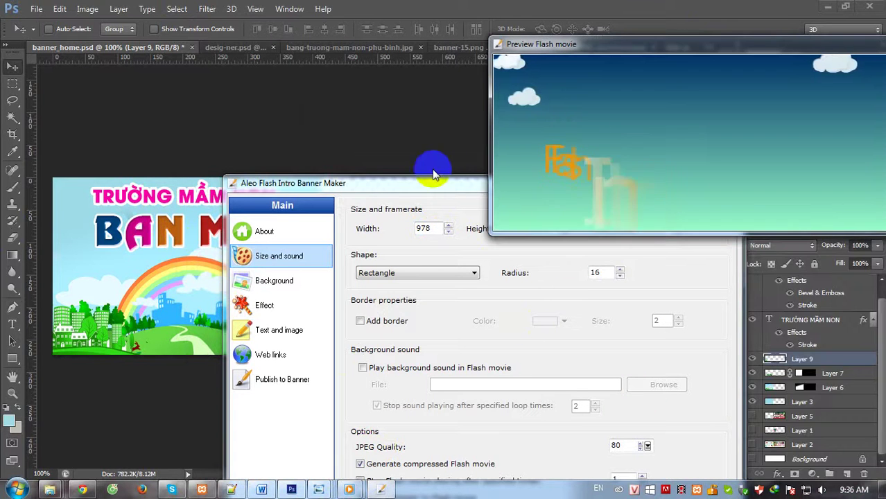
drag(441, 188, 423, 154)
drag(555, 47, 421, 28)
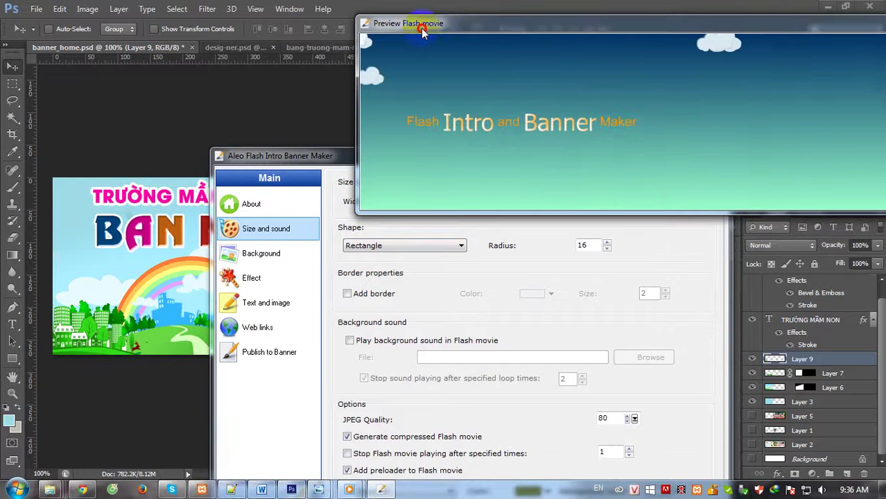
click(247, 304)
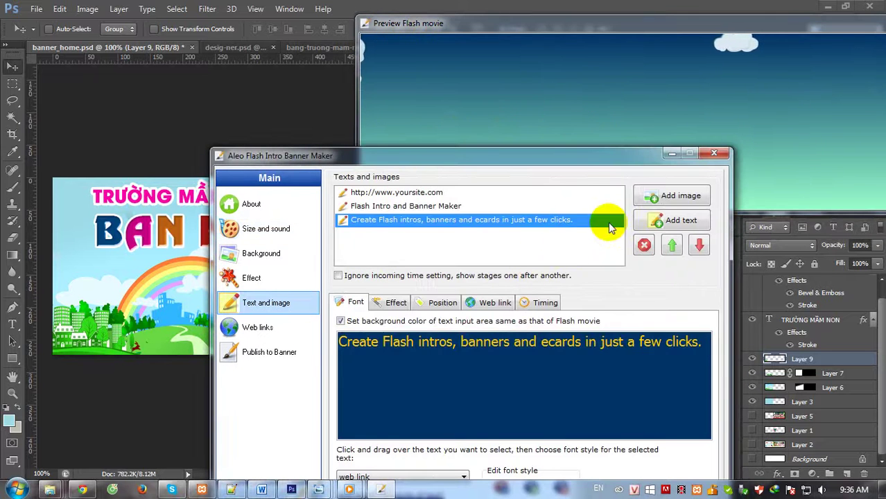
double_click(643, 249)
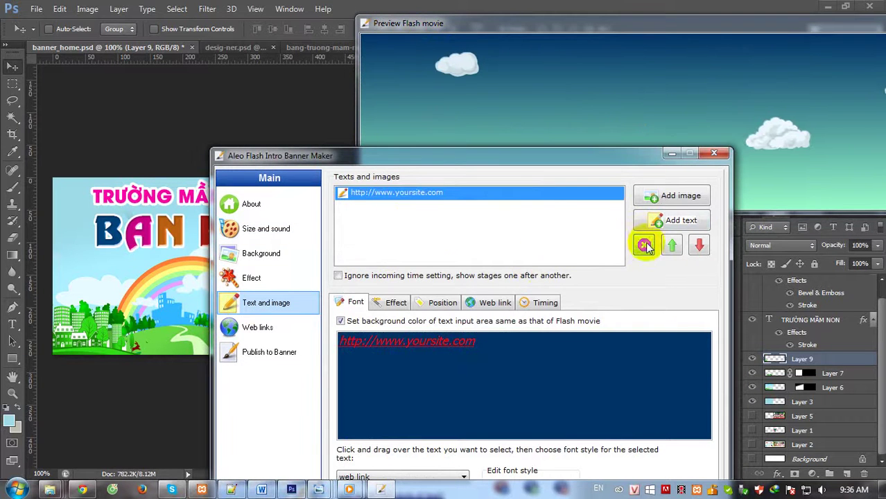
drag(514, 26, 345, 20)
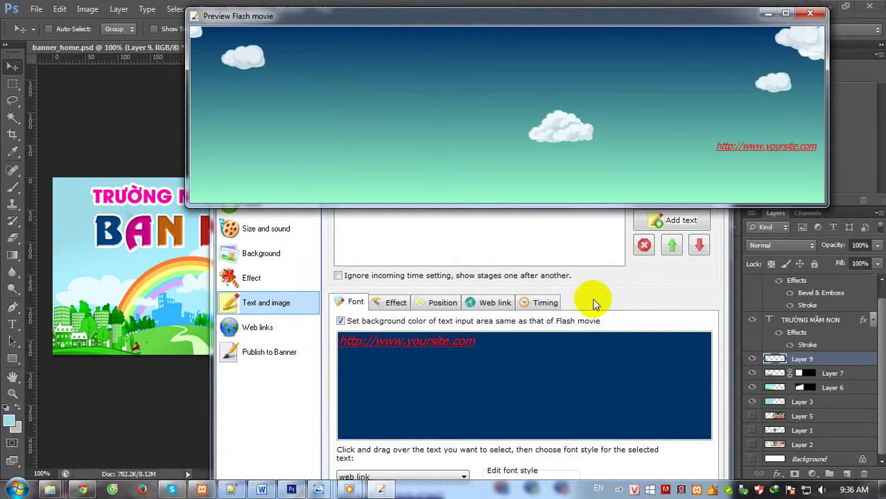
click(631, 292)
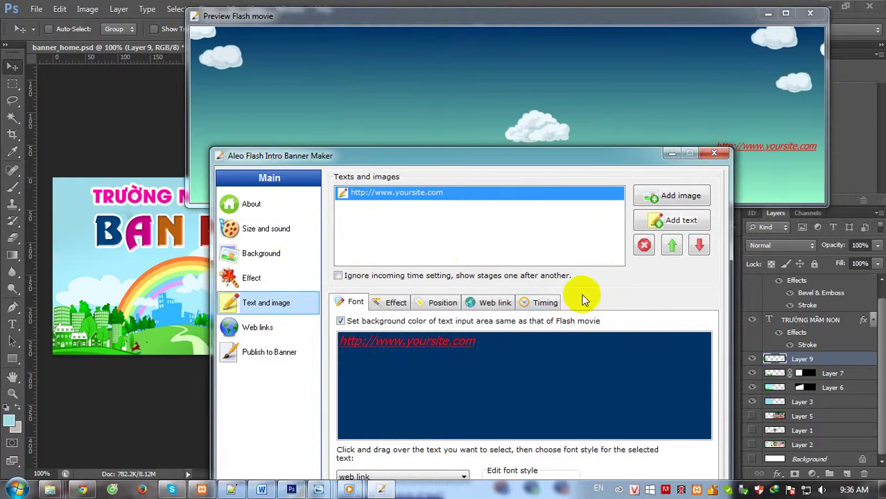
click(644, 245)
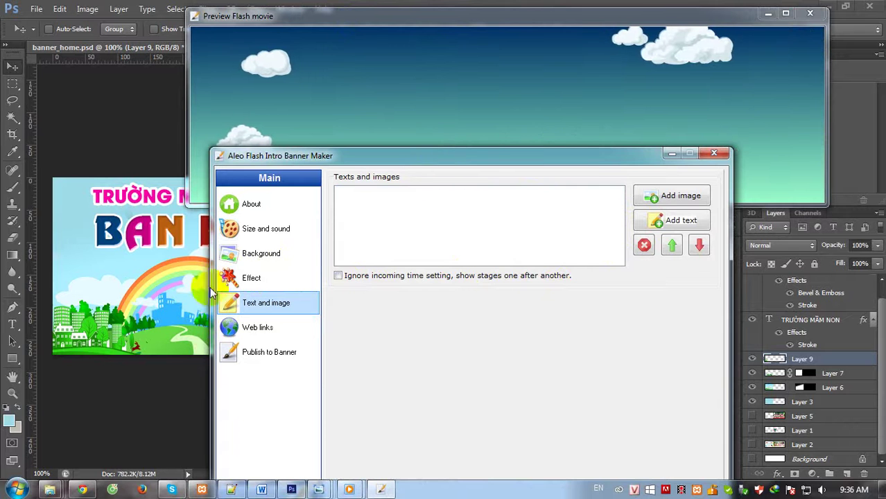
Enable playing a background sound in the Flash movie.
click(258, 230)
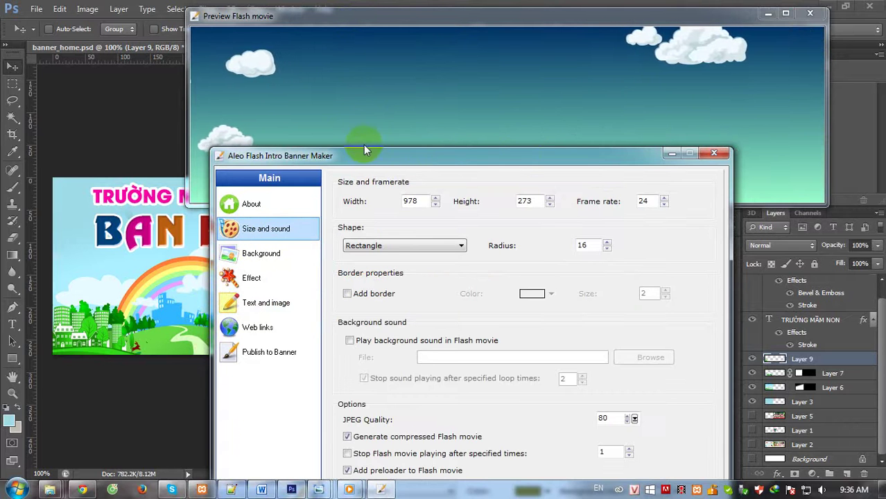
drag(365, 152, 328, 44)
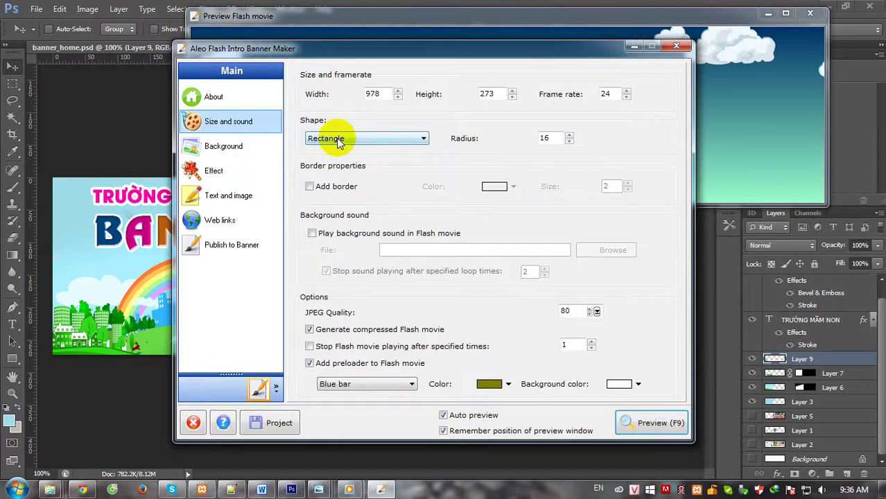
click(313, 234)
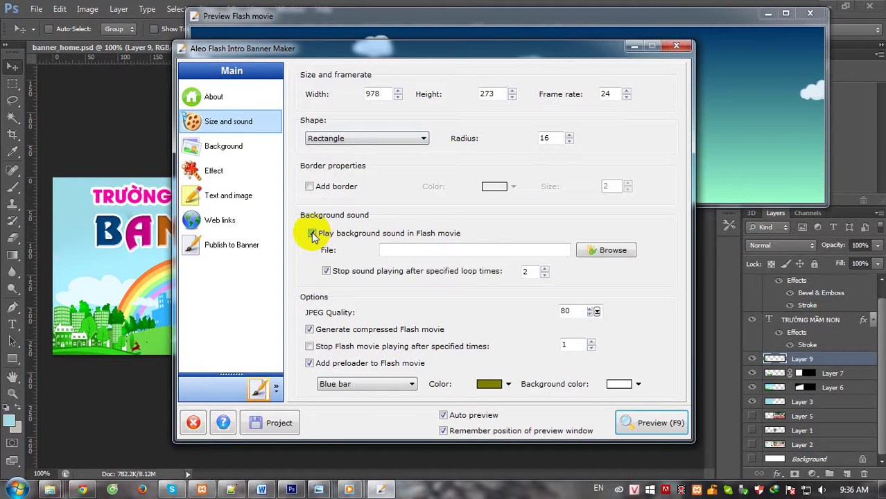
Enable background images and Flash movies, and add banner_home.png from the banner_banmai folder to the background.
click(222, 147)
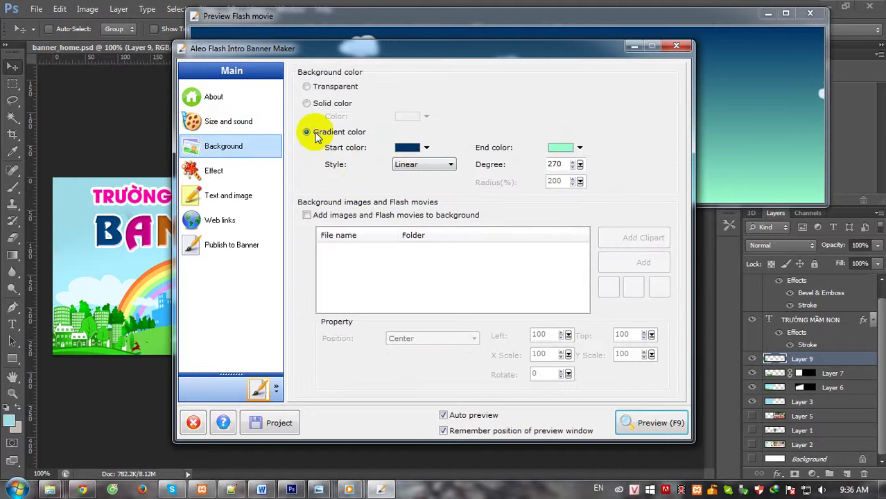
click(307, 215)
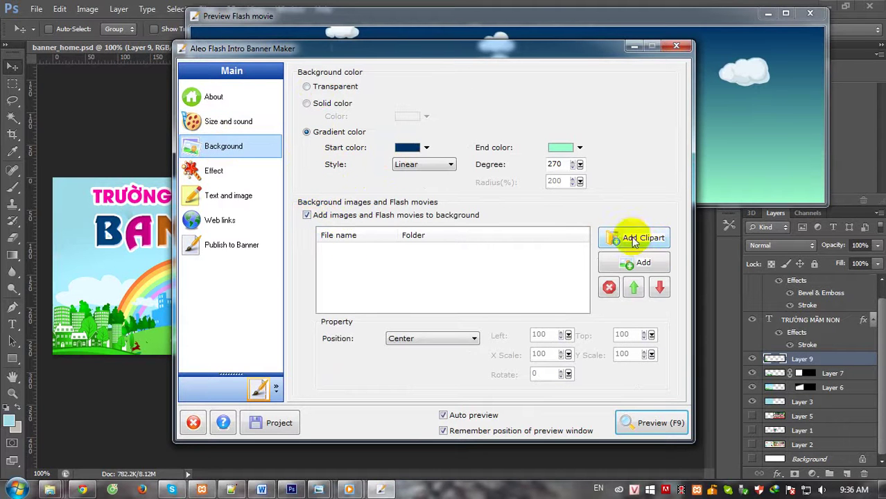
click(629, 261)
click(354, 186)
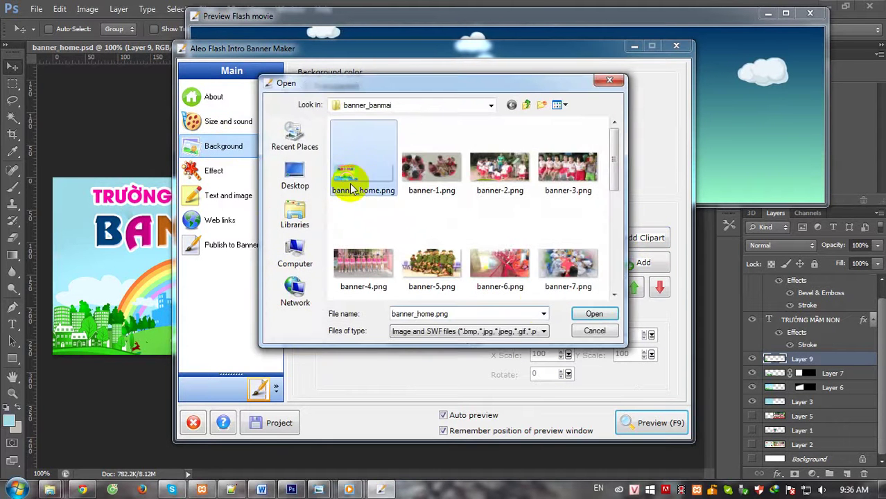
click(595, 313)
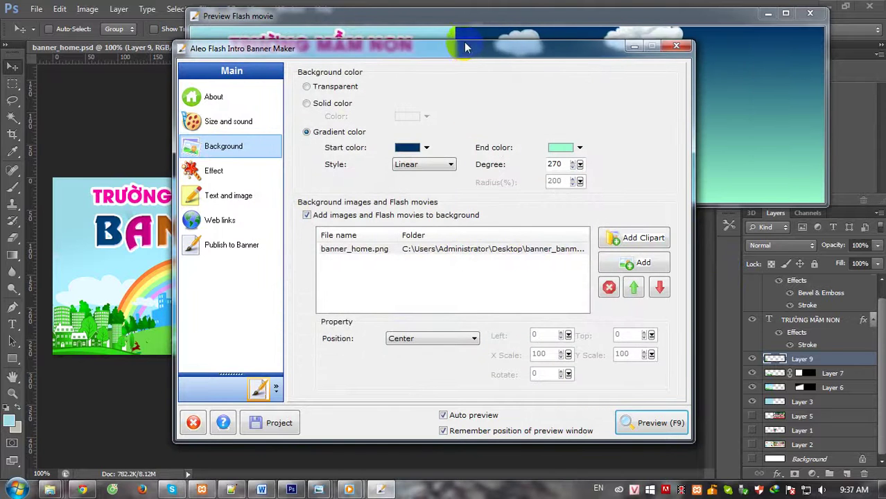
drag(466, 52, 453, 82)
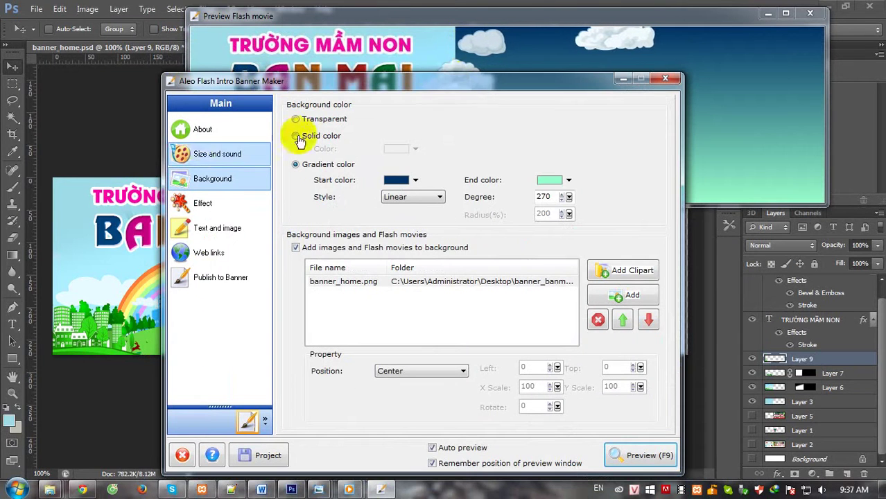
Try to load banner-slide.swf from the banner_banmai folder on the Desktop as the background sound, with all file types listed.
click(220, 154)
click(568, 284)
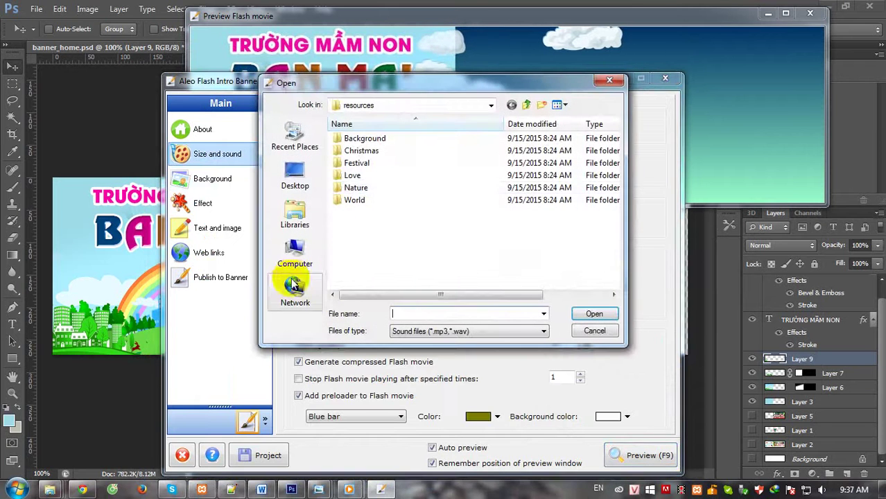
click(294, 176)
scroll(497, 255, down, 5)
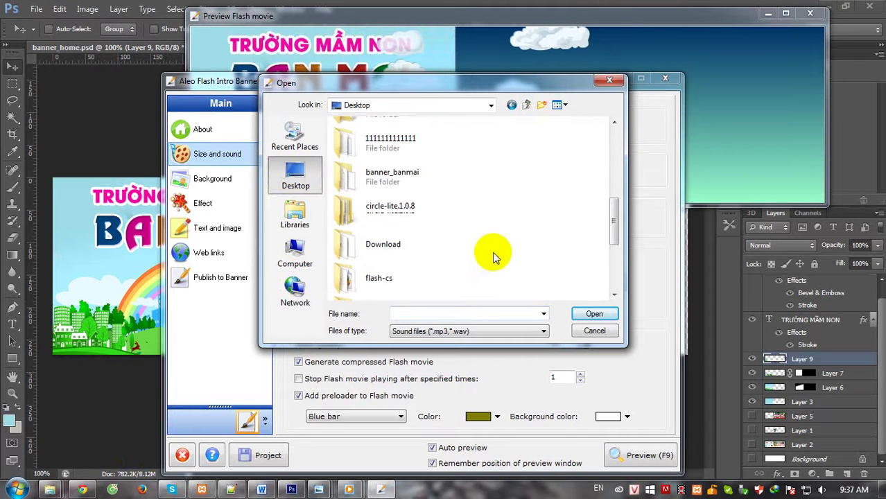
double_click(399, 187)
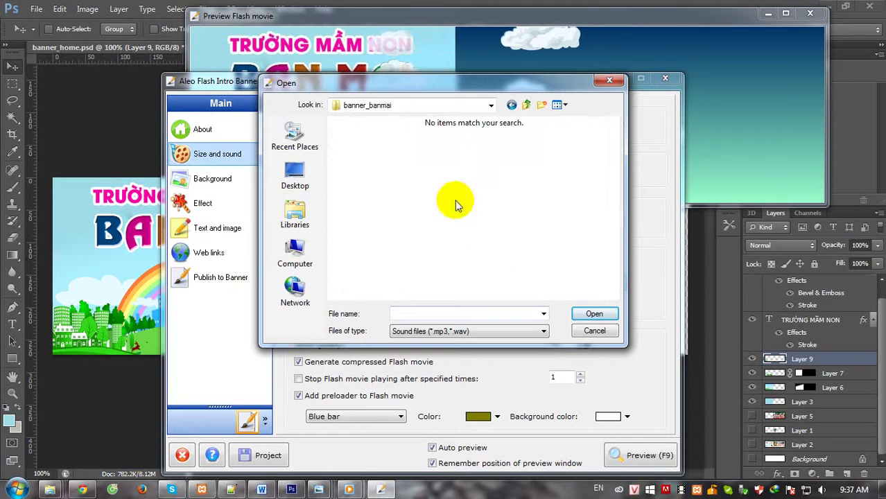
click(428, 331)
click(409, 351)
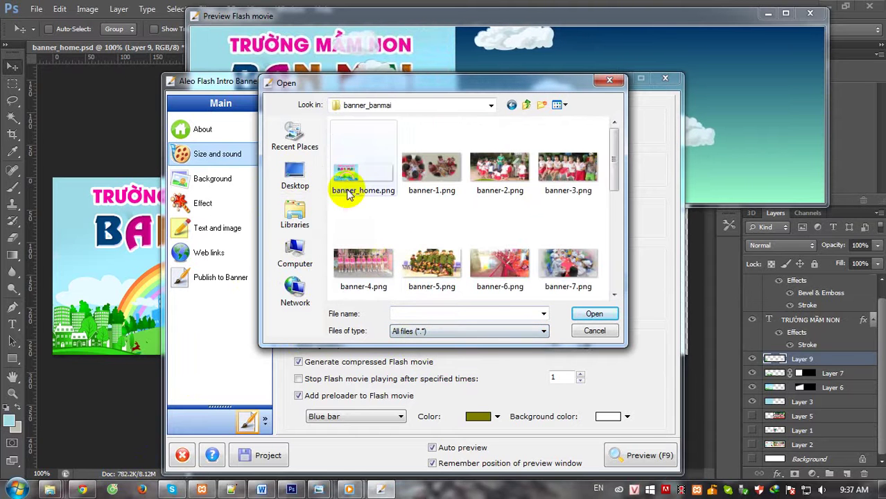
scroll(610, 216, down, 5)
click(409, 277)
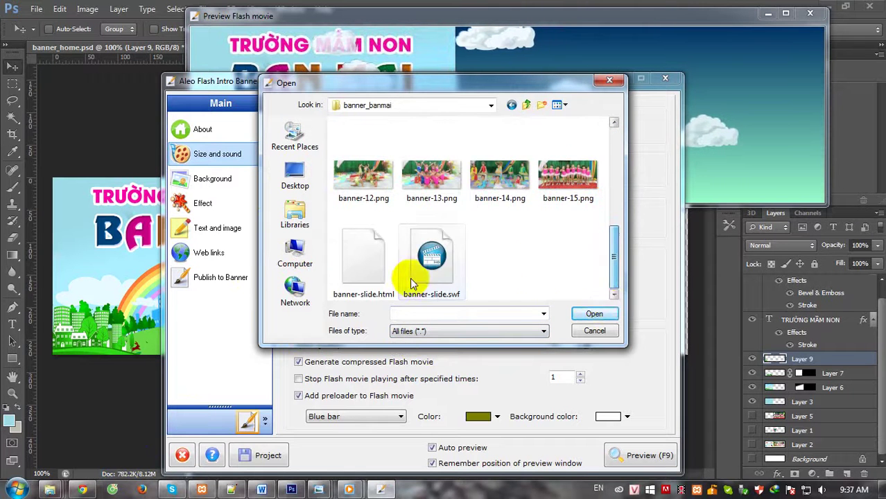
click(588, 314)
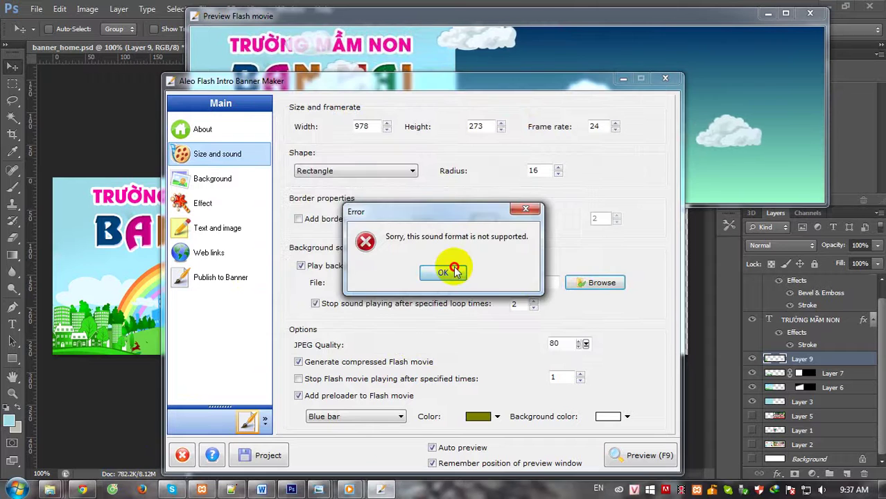
click(447, 271)
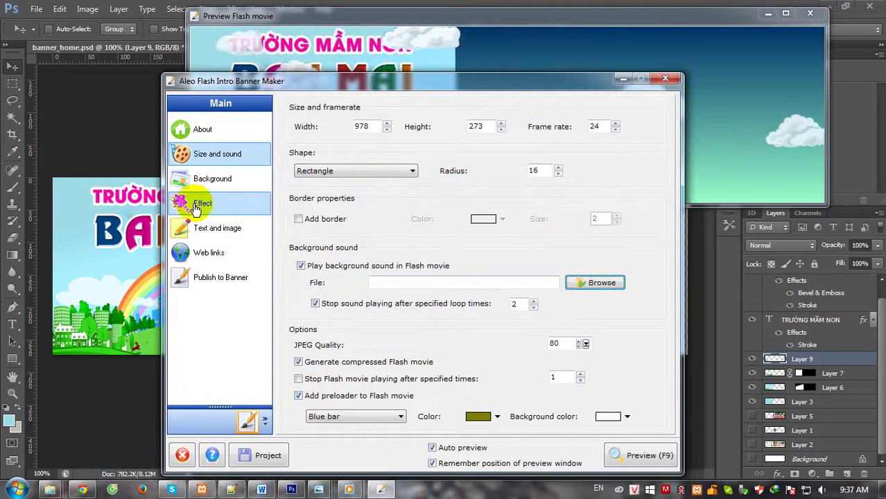
Add banner-slide.swf from the banner_banmai folder to the movie's background images and Flash movies.
click(199, 181)
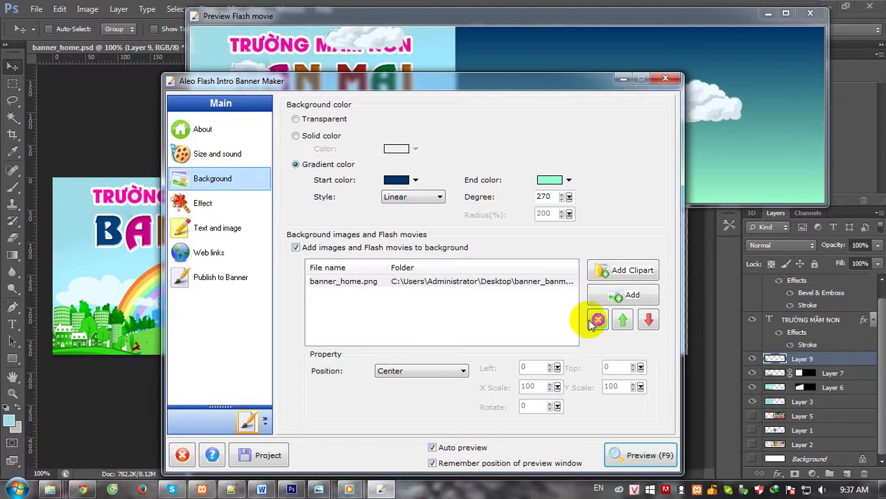
click(617, 297)
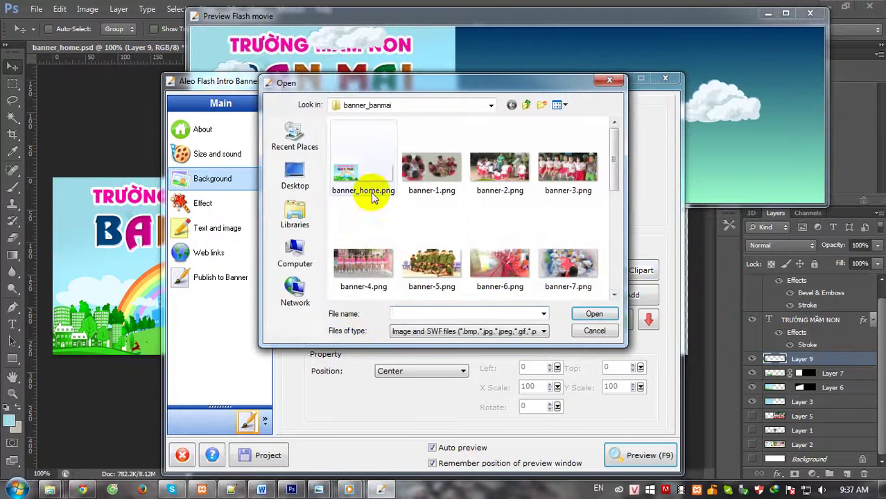
drag(617, 179, 614, 277)
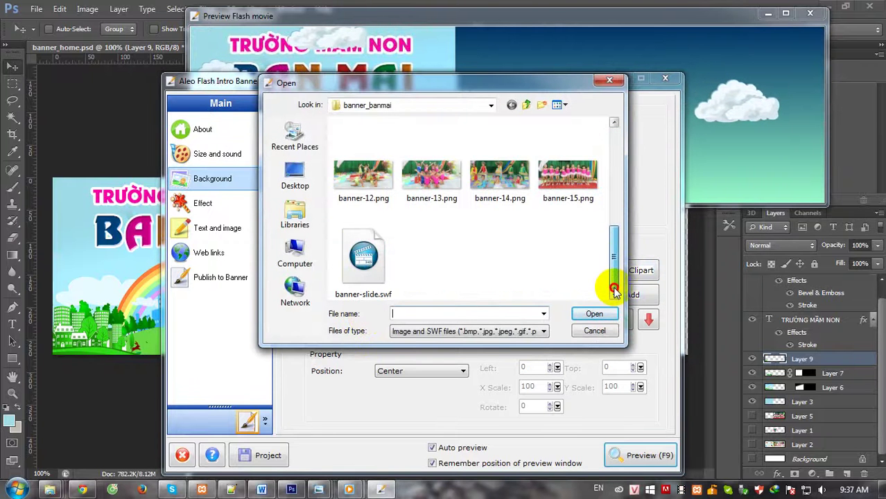
click(388, 270)
click(595, 313)
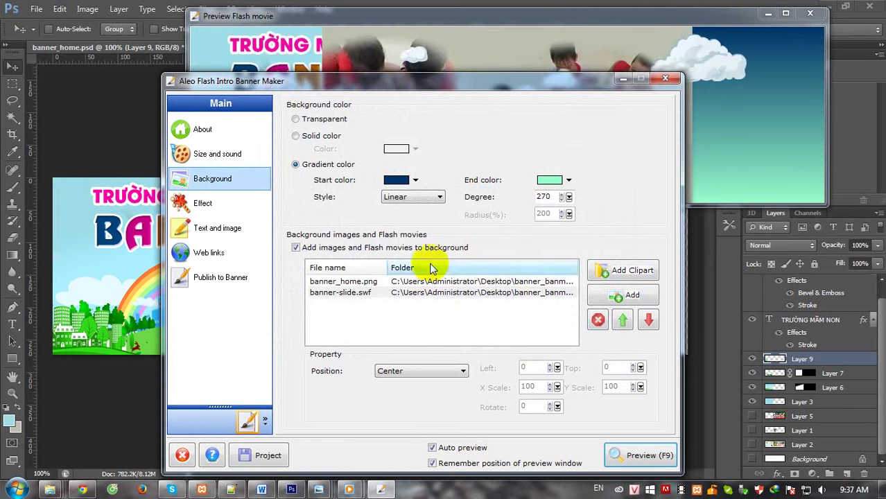
Examine the placement options for banner-slide.swf and how the slideshow sits over the title artwork in the movie preview.
click(378, 295)
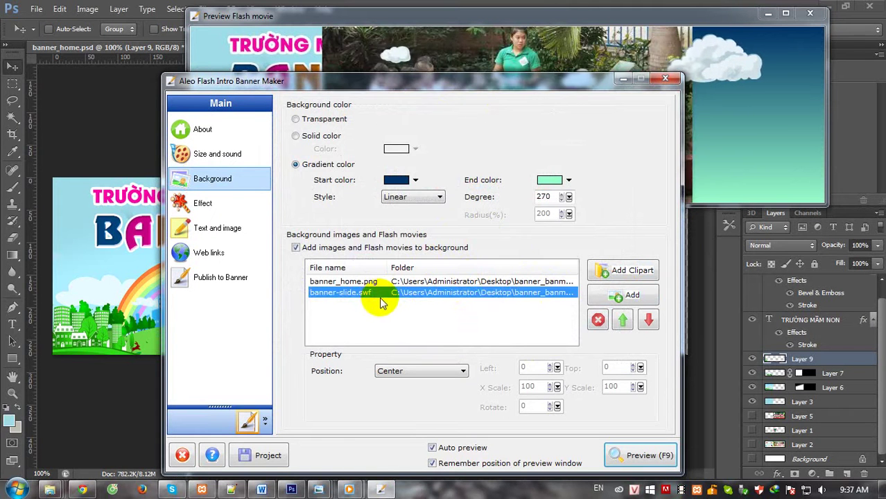
drag(479, 81, 340, 22)
click(319, 314)
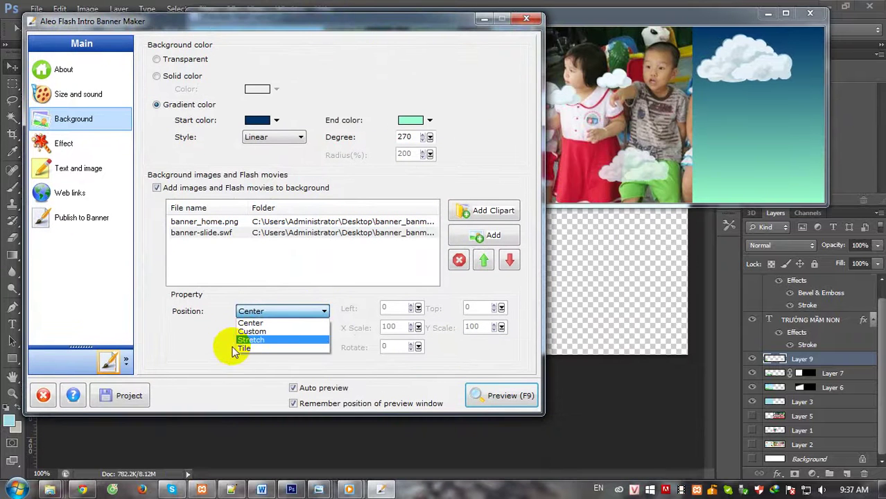
click(286, 312)
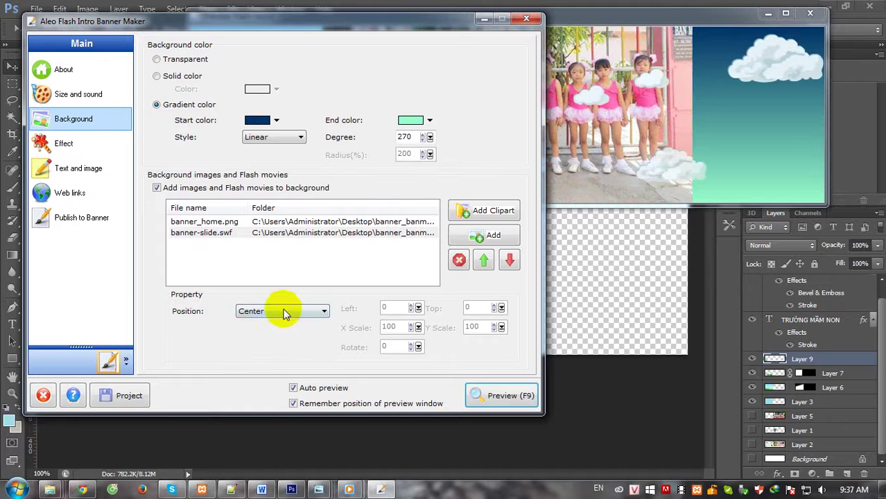
click(607, 149)
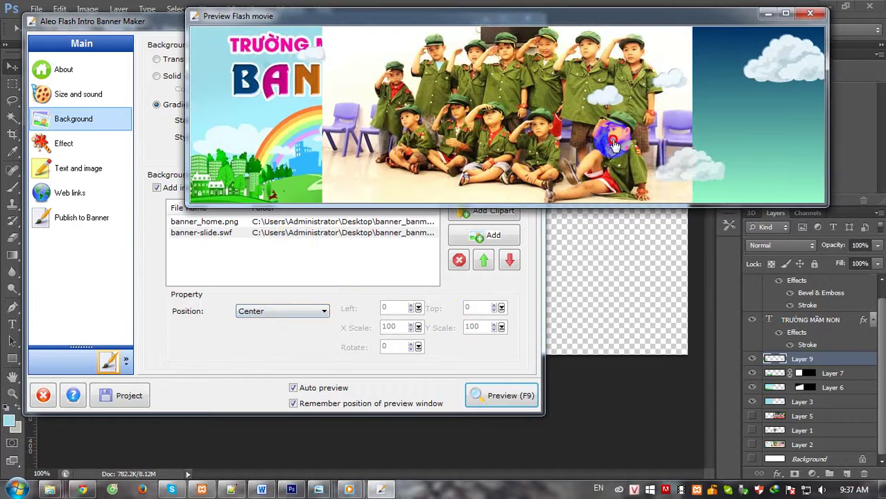
click(329, 351)
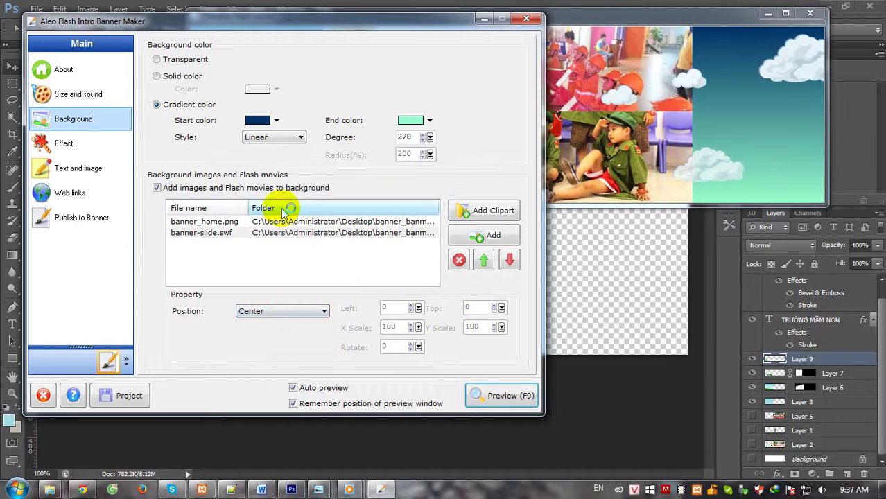
drag(345, 27, 351, 68)
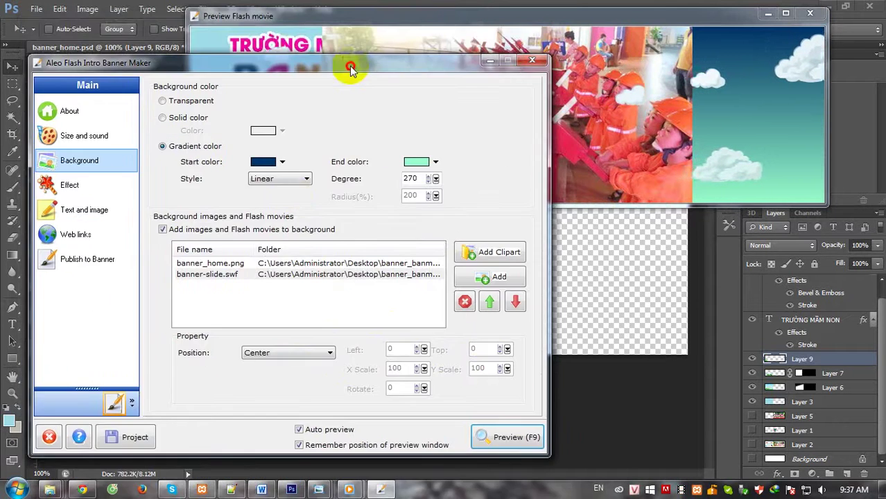
click(280, 263)
click(281, 277)
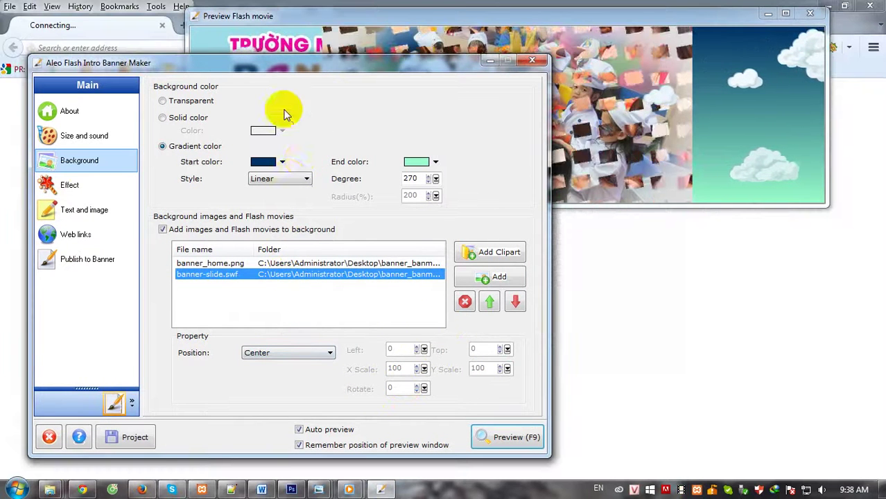
click(288, 179)
click(290, 182)
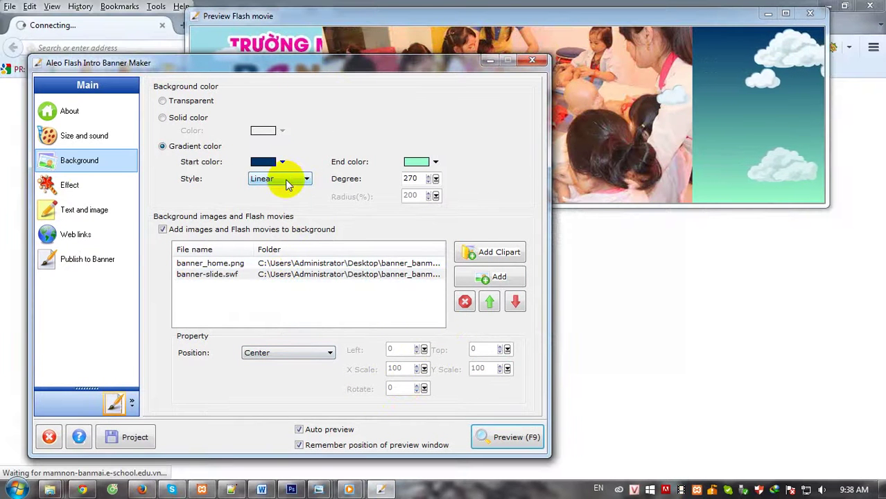
drag(342, 68, 320, 106)
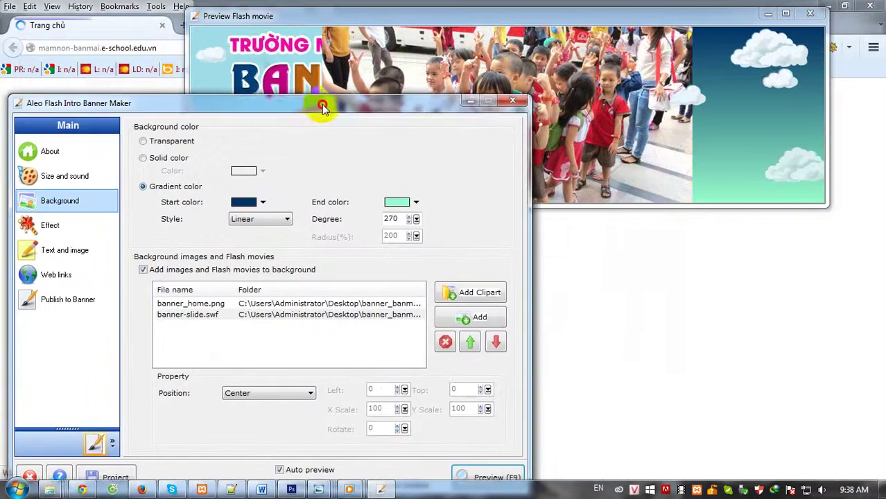
click(164, 28)
key(alt+Tab)
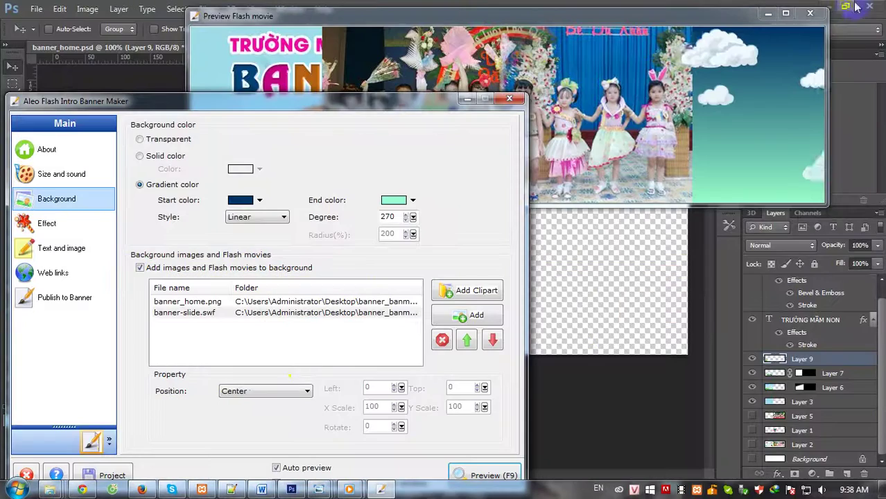
Try a custom position for banner-slide.swf with a left offset of -8.
click(253, 389)
click(252, 411)
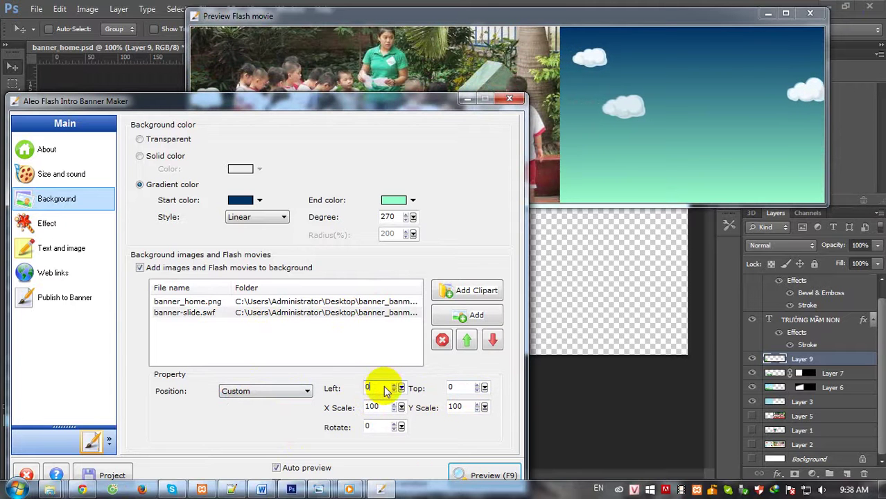
click(401, 389)
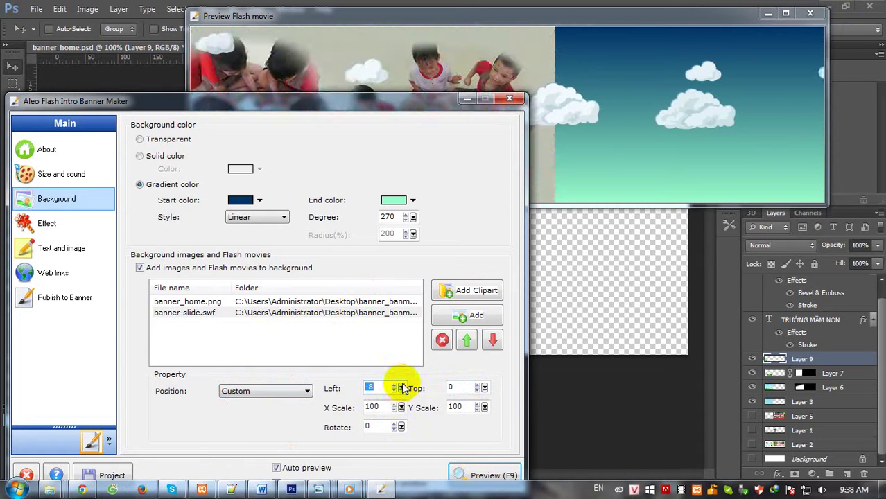
Try the Center and Tile positions for banner-slide.swf.
click(297, 391)
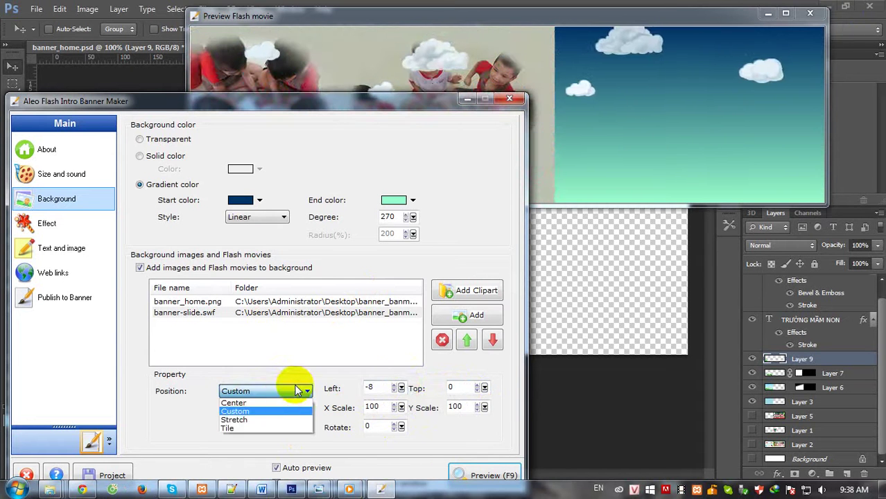
click(249, 403)
click(263, 396)
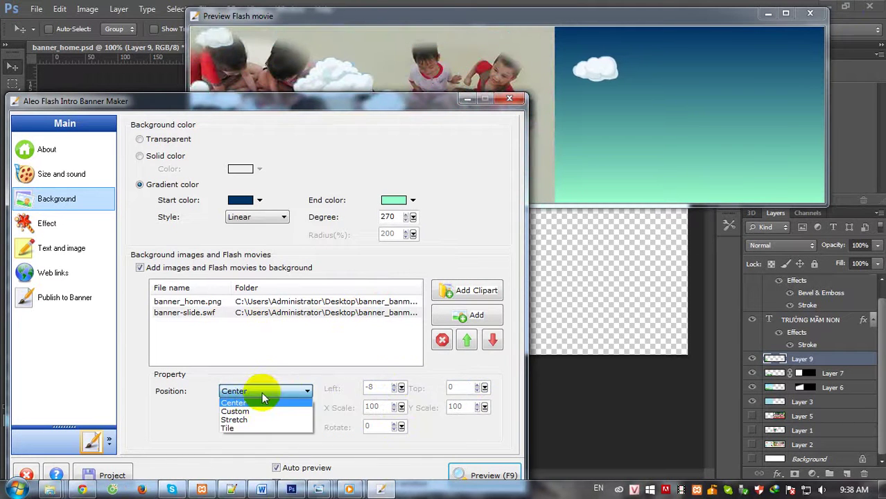
click(235, 428)
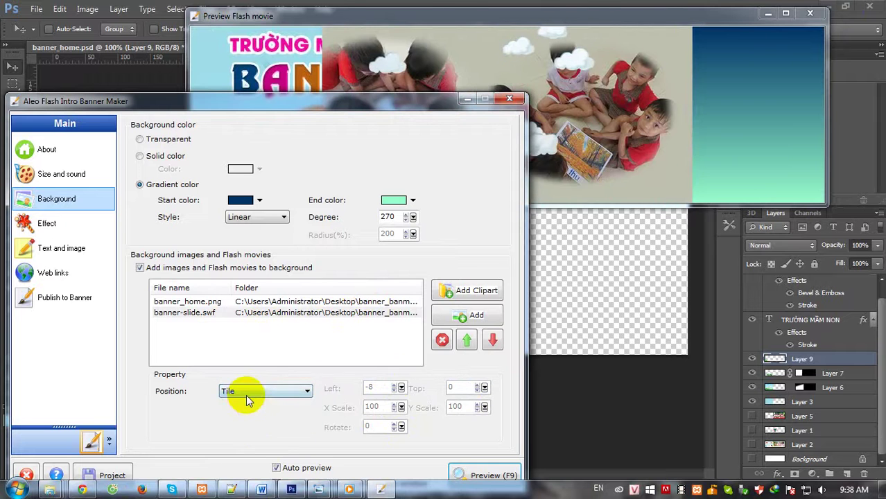
Set banner-slide.swf to a custom position with a left offset of 108.
click(246, 393)
click(236, 412)
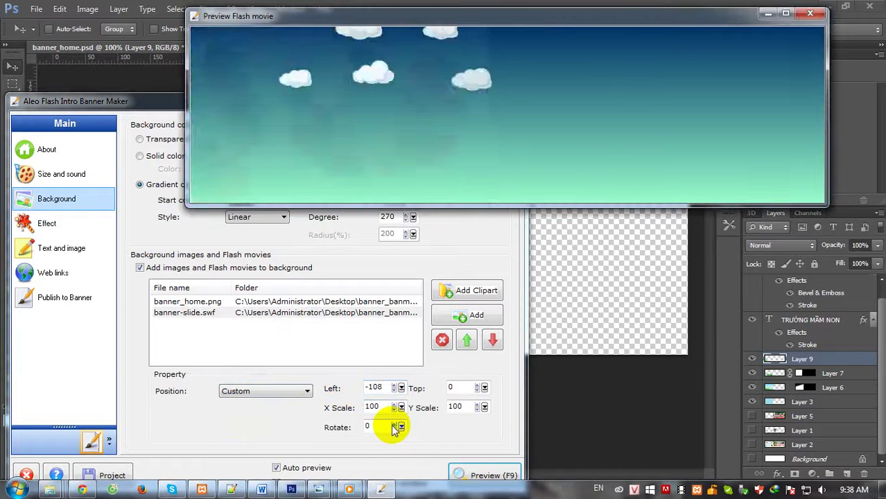
click(372, 389)
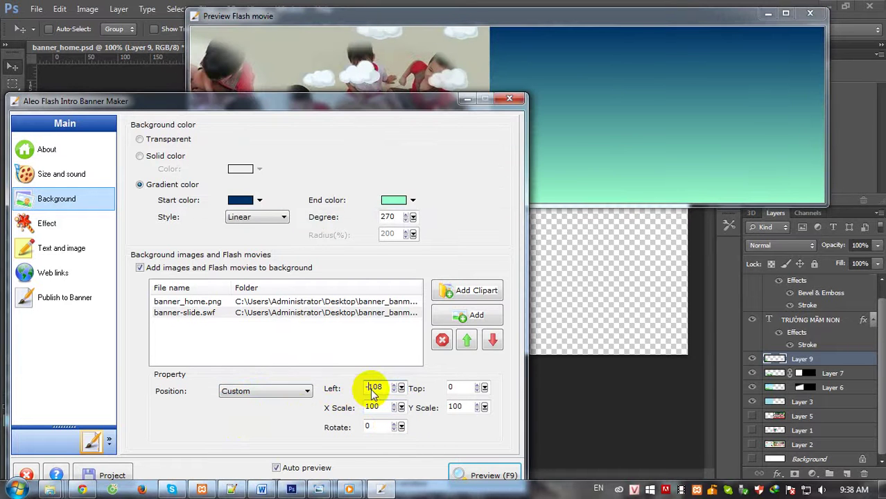
key(BackSpace)
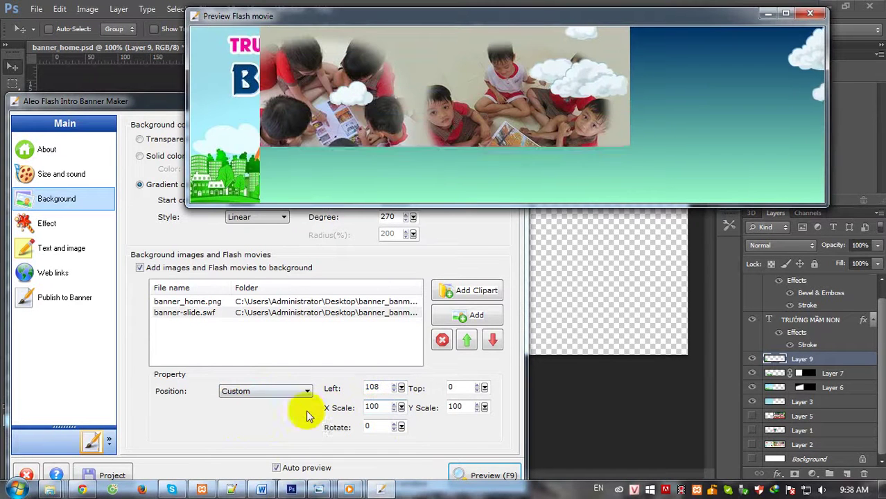
Switch to Photoshop and load Layer 3's outline as a selection in banner_home.psd to measure the title artwork's width.
click(382, 391)
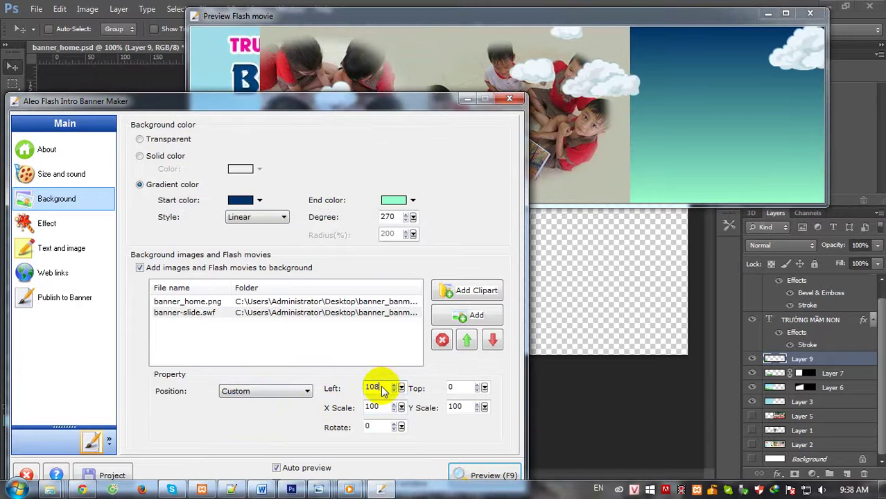
click(319, 490)
key(m)
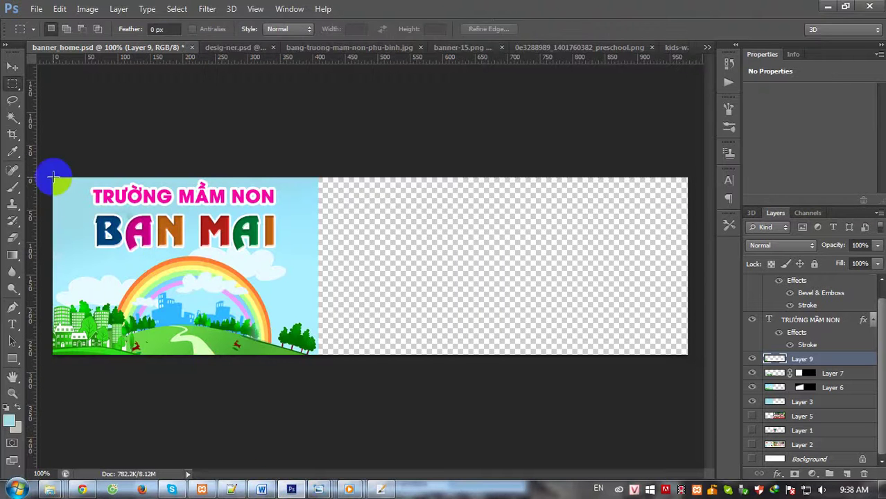
drag(53, 178, 146, 423)
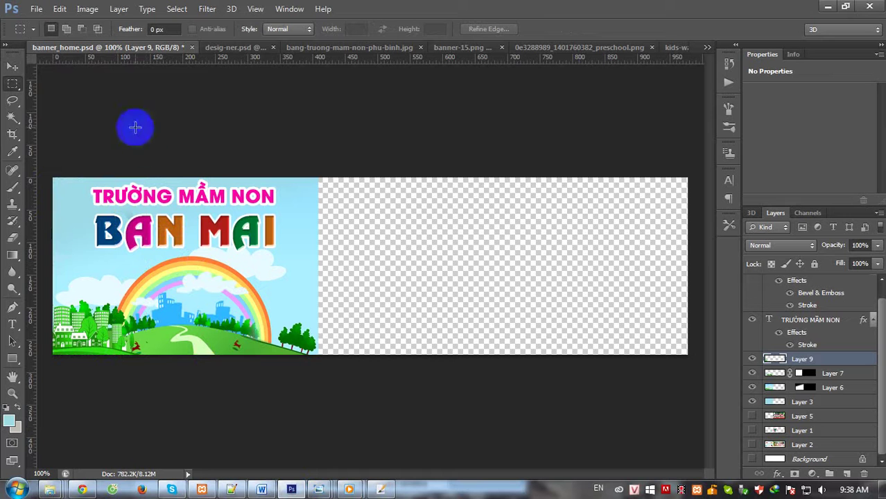
ctrl+click(775, 403)
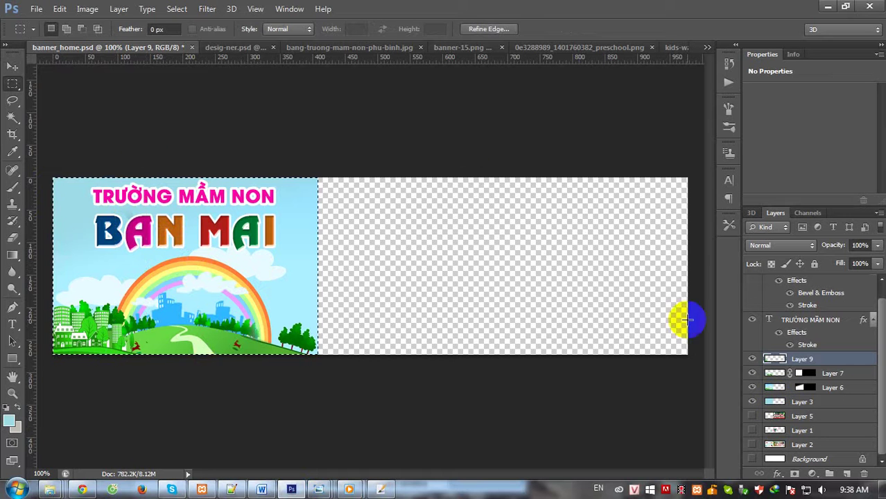
drag(385, 63, 653, 155)
key(super+d)
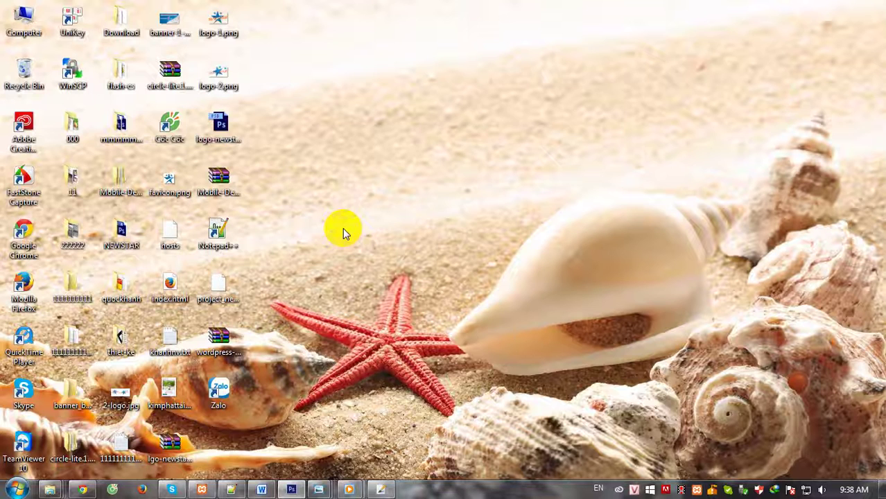
Return to Aleo Flash Intro Banner Maker and set the left offset of banner-slide.swf to 409.
click(350, 490)
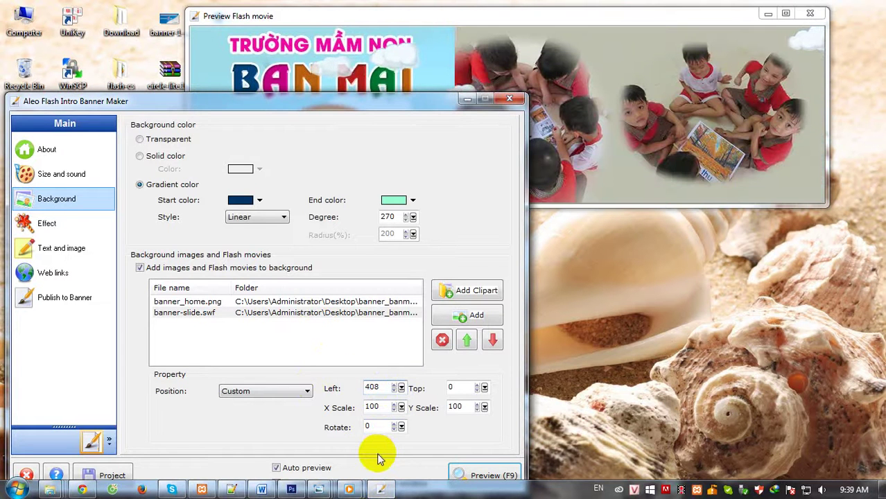
drag(363, 99, 357, 41)
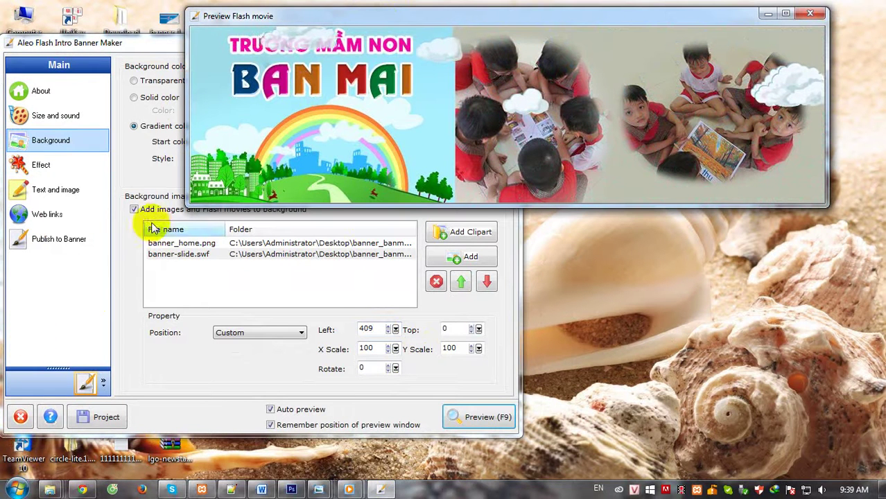
Try the Dandelion, Falling maple and Firefly background effects on the banner and compare them in the preview.
click(46, 168)
click(167, 128)
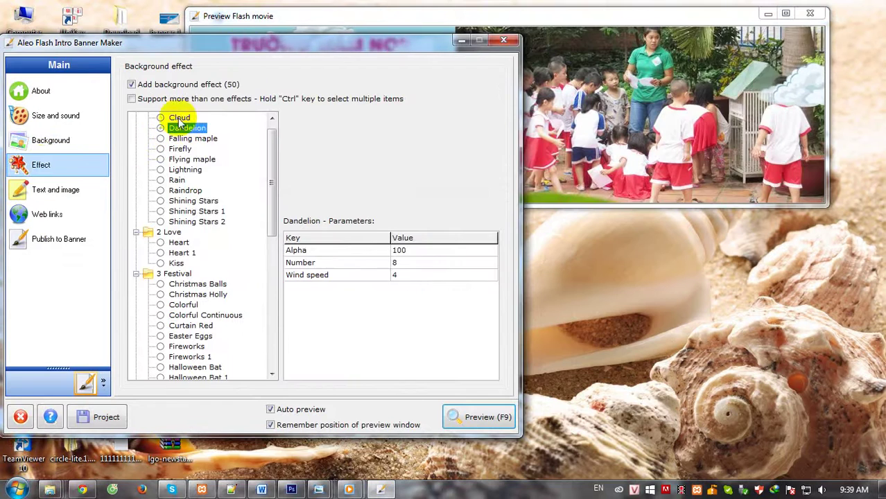
drag(242, 50, 373, 183)
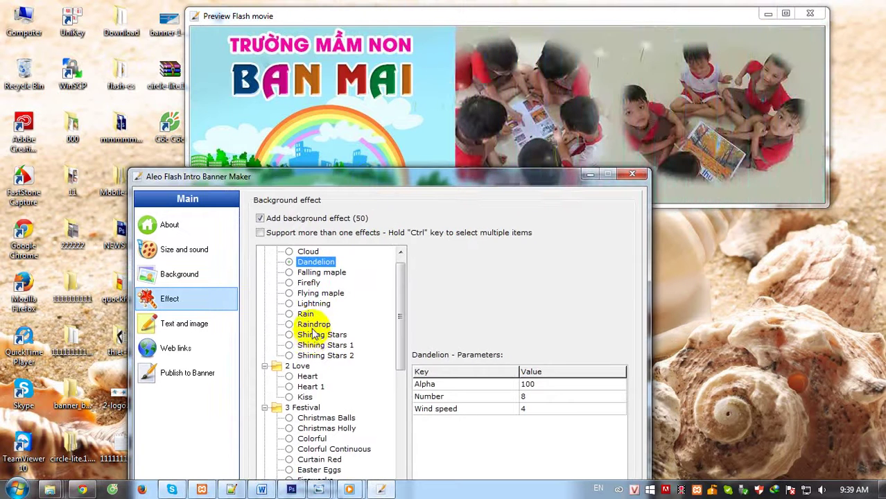
click(320, 273)
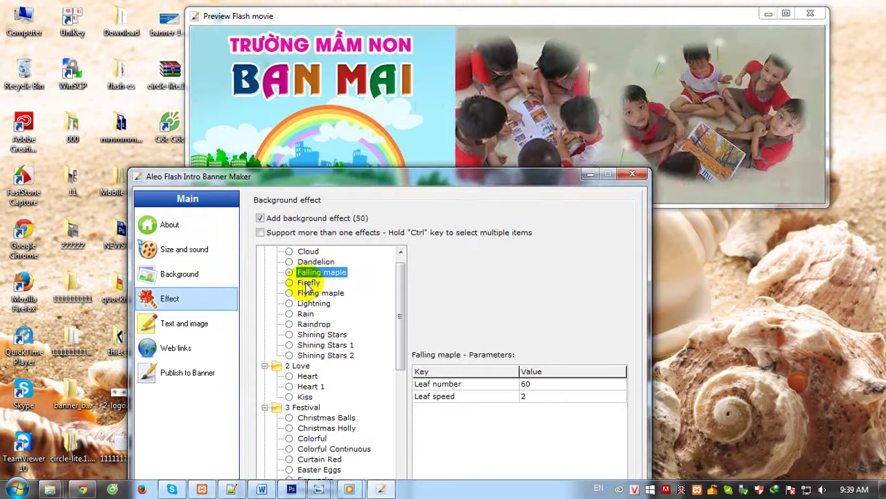
click(309, 284)
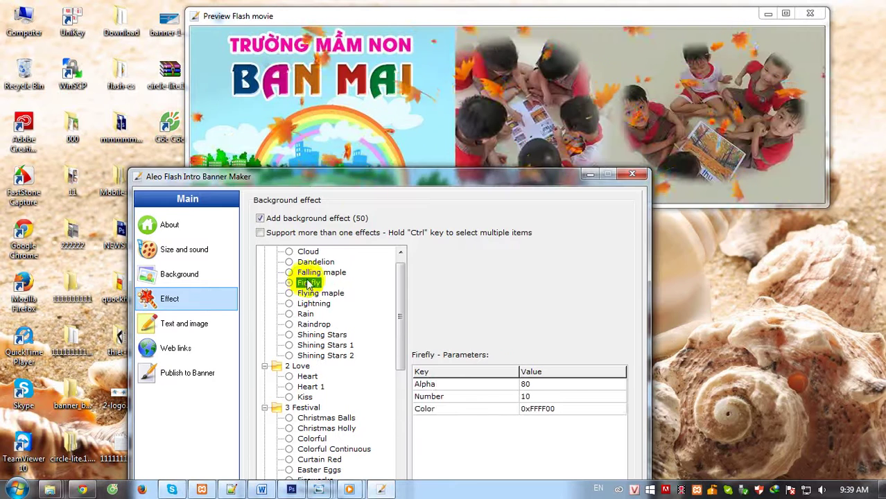
drag(386, 174, 484, 234)
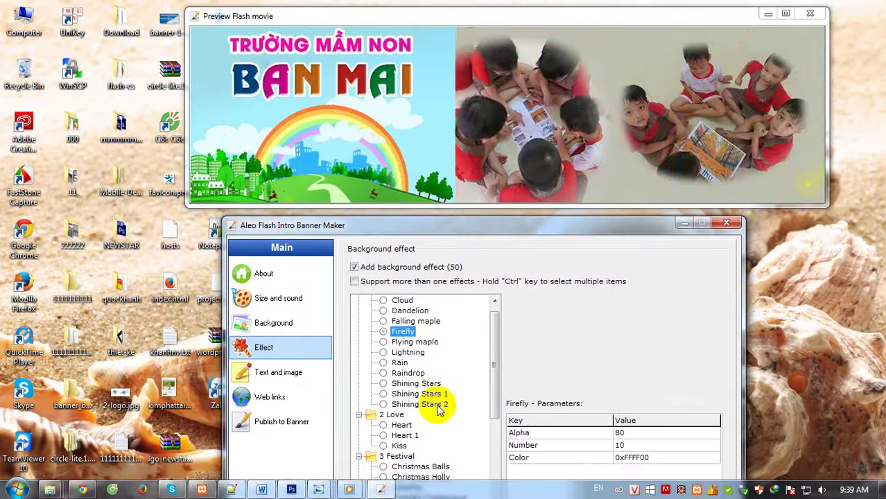
Try the Flying maple, Lightning, Rain and Raindrop background effects, and apply Shining Stars to the banner.
click(390, 342)
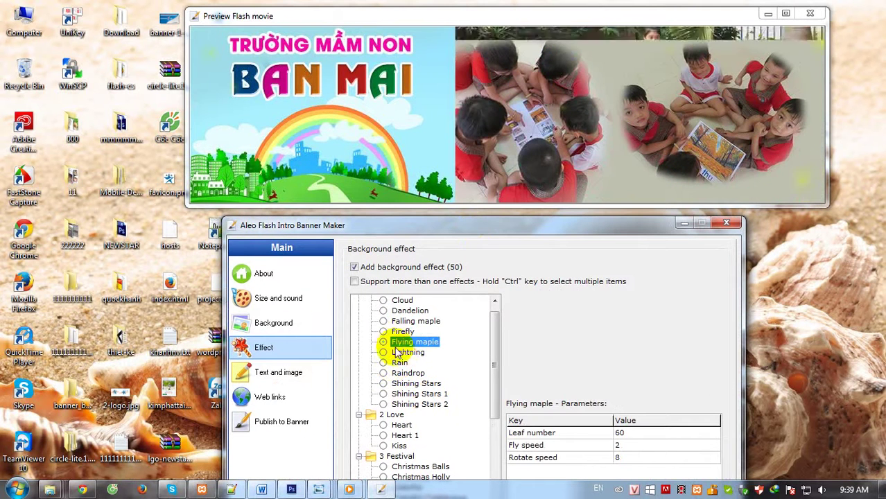
click(401, 353)
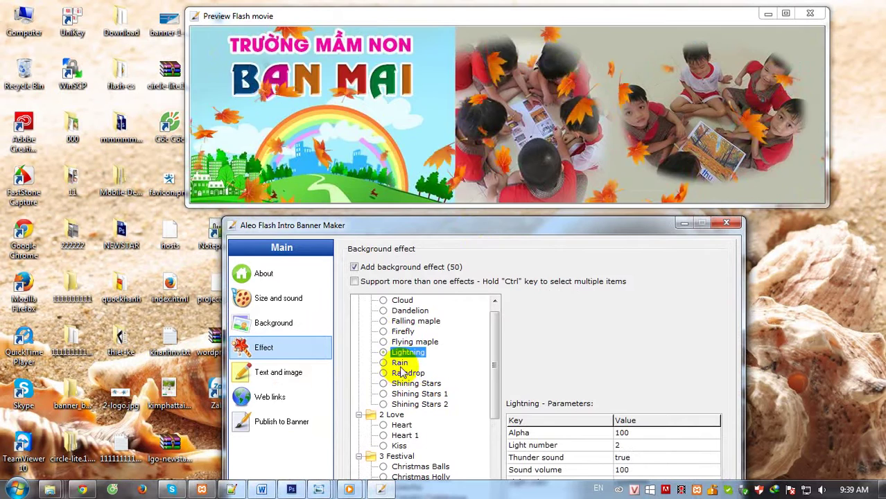
click(391, 366)
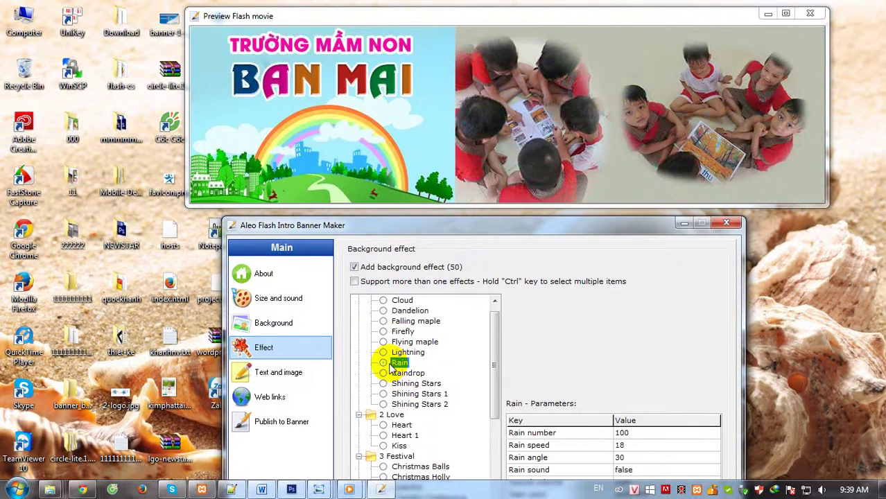
click(388, 374)
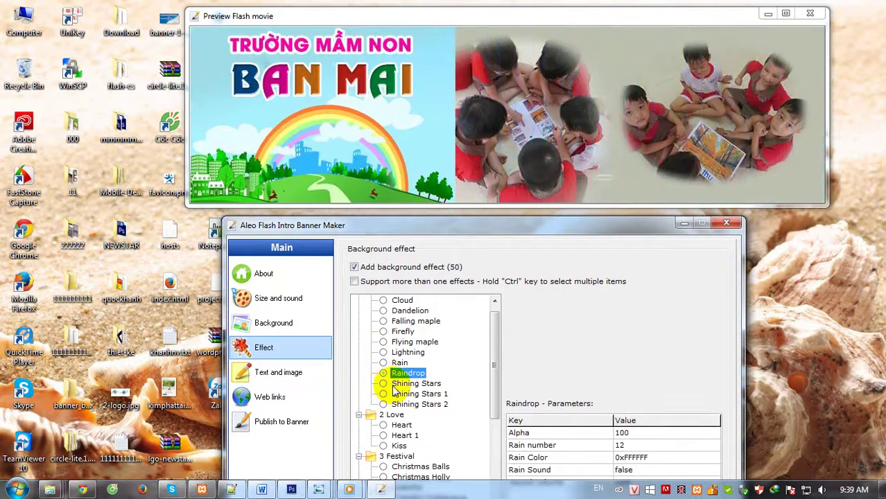
click(393, 386)
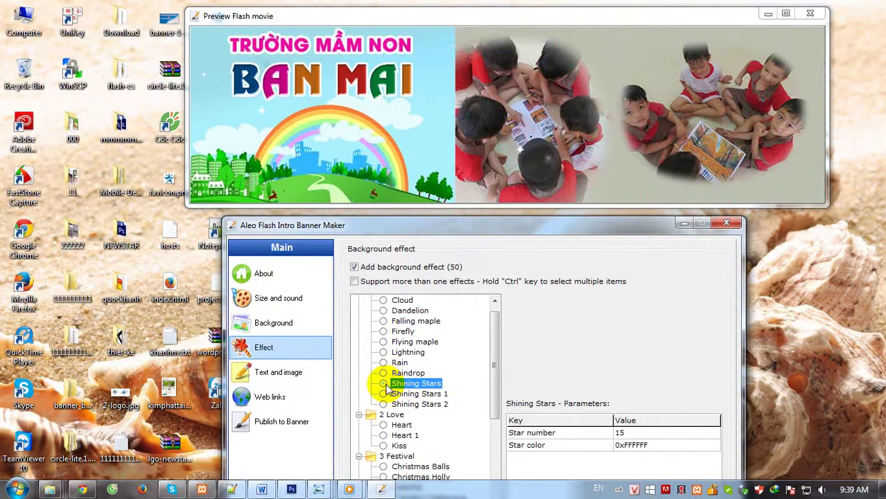
Try the Shining Stars 1, Shining Stars 2, Heart, Heart 1 and Kiss background effects in the banner preview.
click(390, 395)
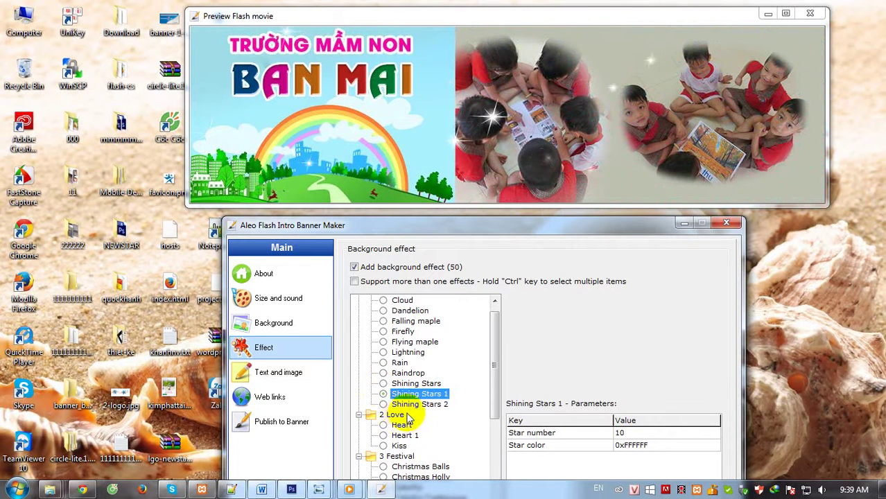
click(410, 405)
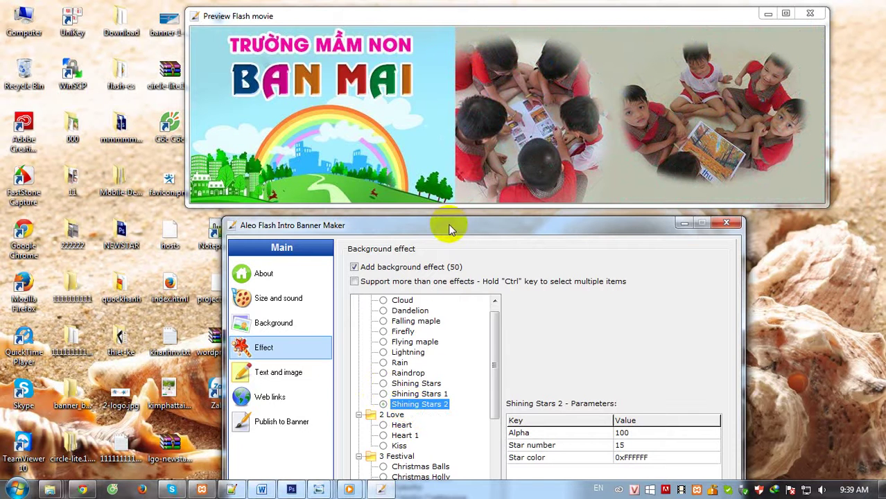
drag(449, 229, 555, 163)
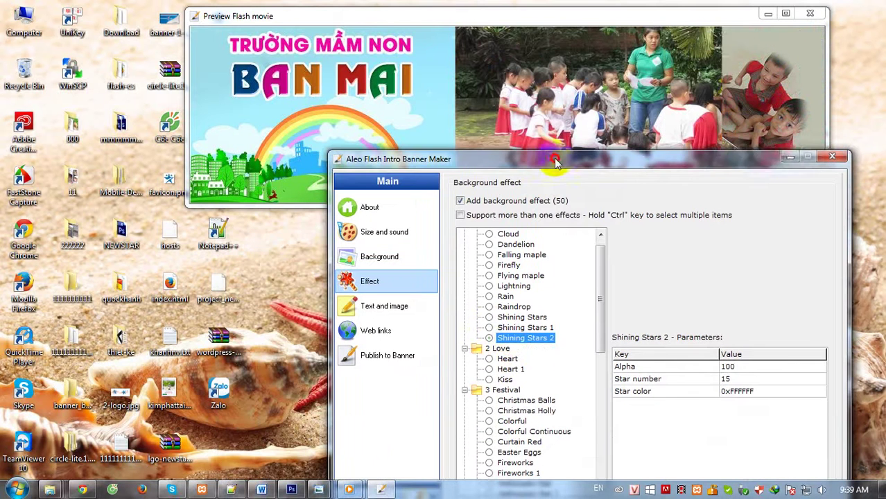
click(504, 359)
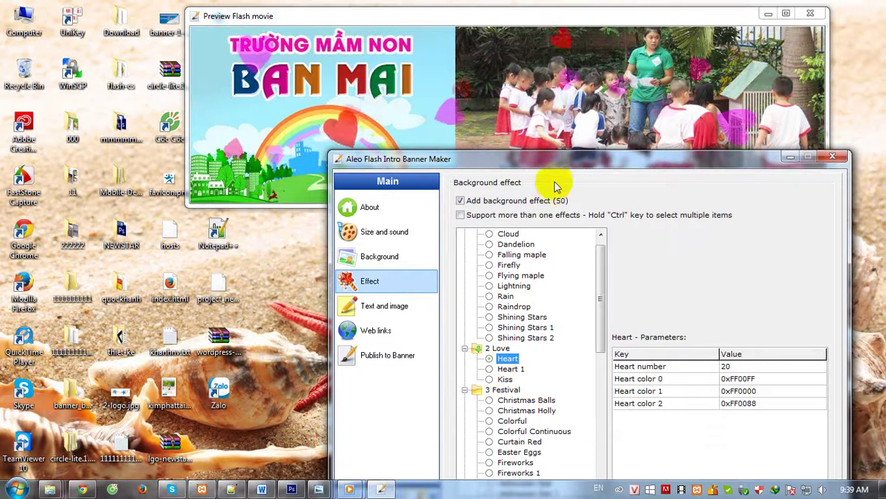
click(510, 369)
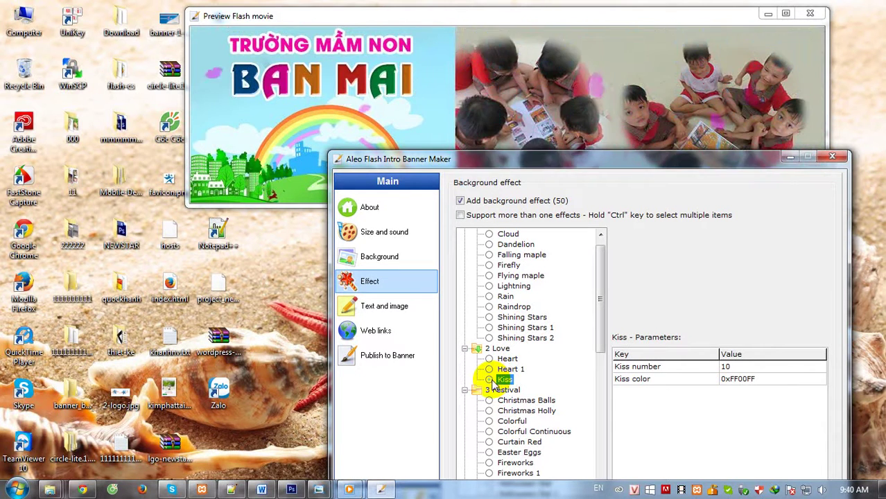
Try the Festival effects Christmas Balls, Christmas Holly, Colorful, Colorful Continuous and Curtain Red on the banner.
click(503, 401)
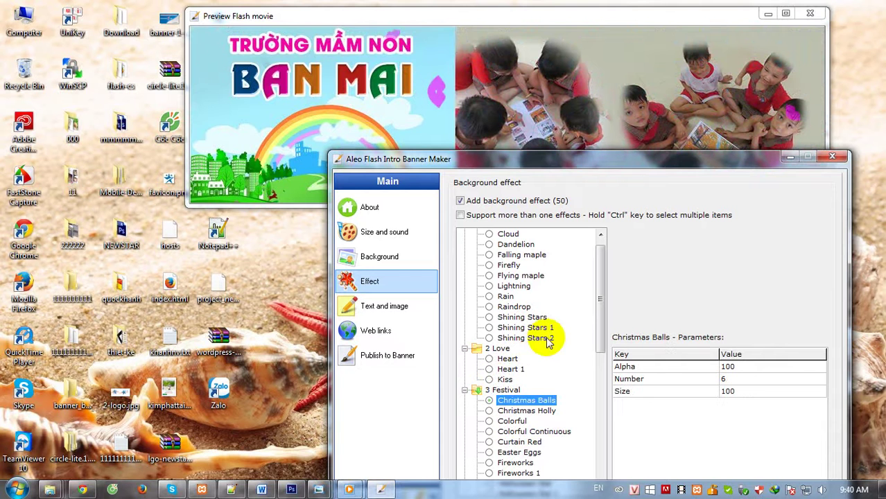
drag(601, 314, 602, 378)
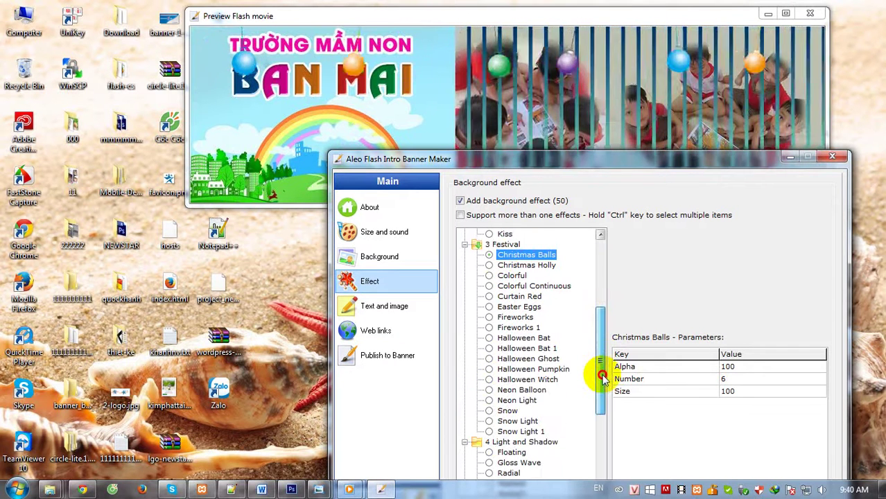
click(494, 265)
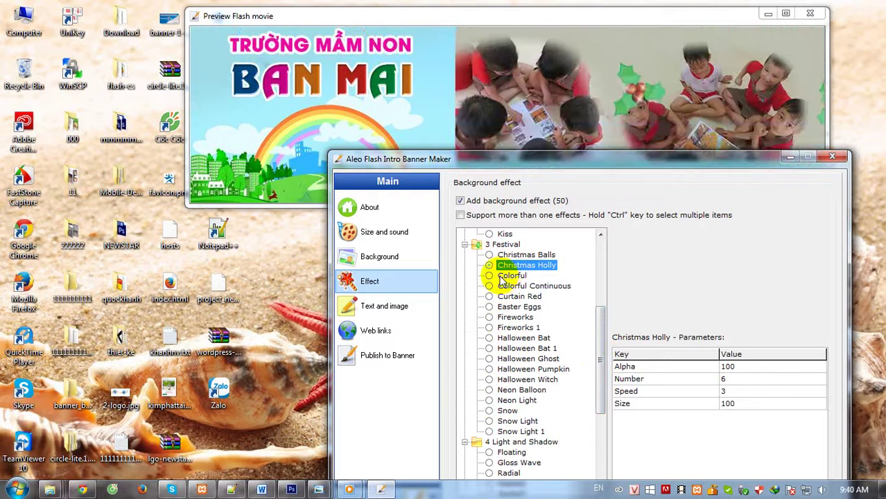
click(503, 277)
click(504, 286)
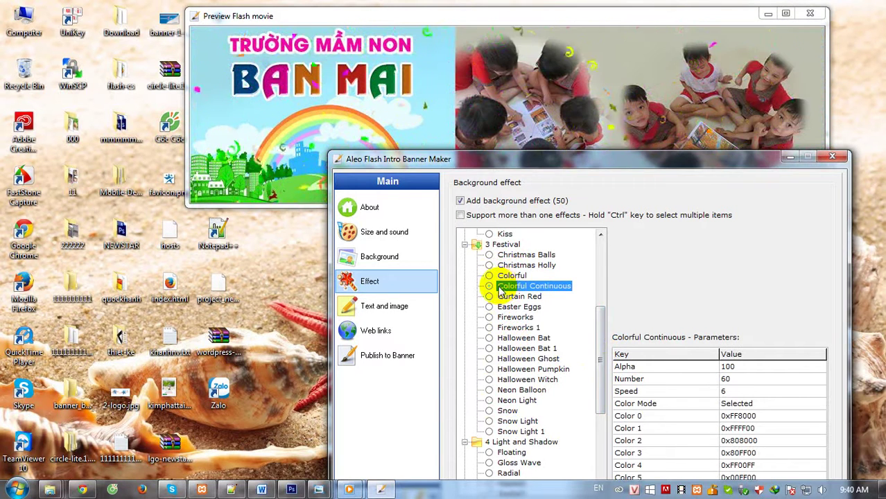
click(502, 298)
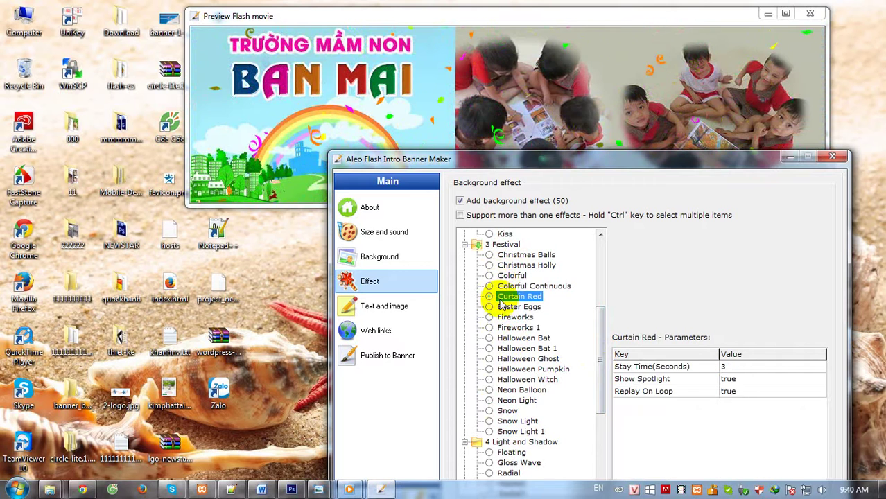
click(496, 309)
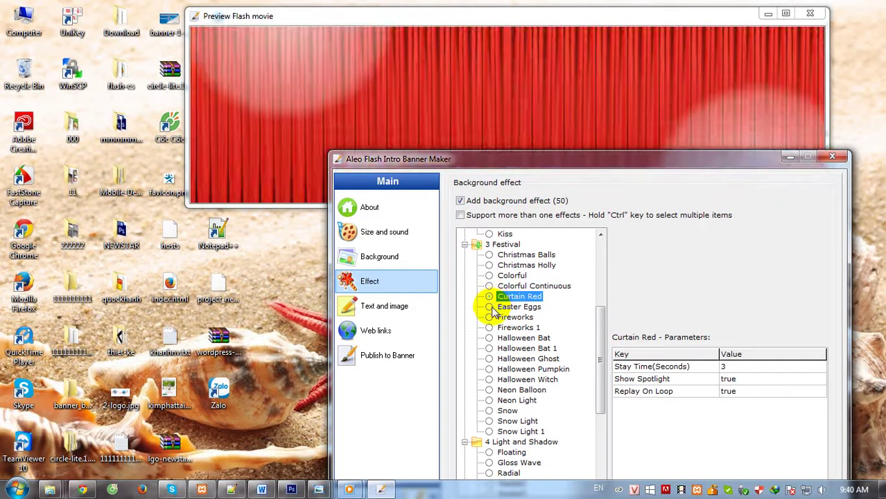
Try the Fireworks 1, Halloween Bat, Halloween Bat 1, Neon Balloon, Neon Light and Snow effects on the banner.
click(498, 326)
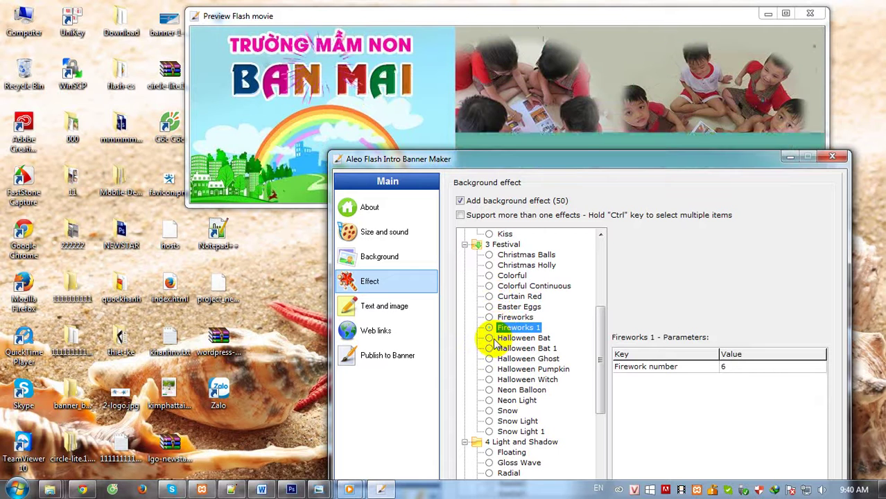
click(495, 339)
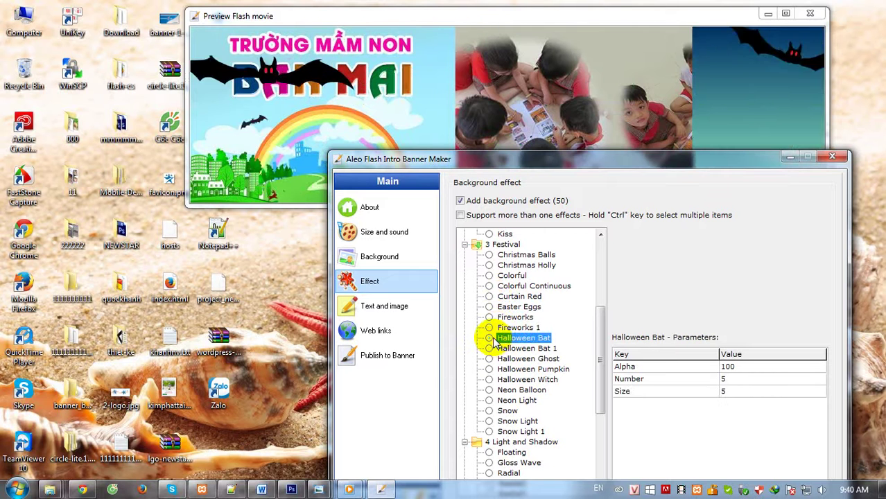
click(495, 348)
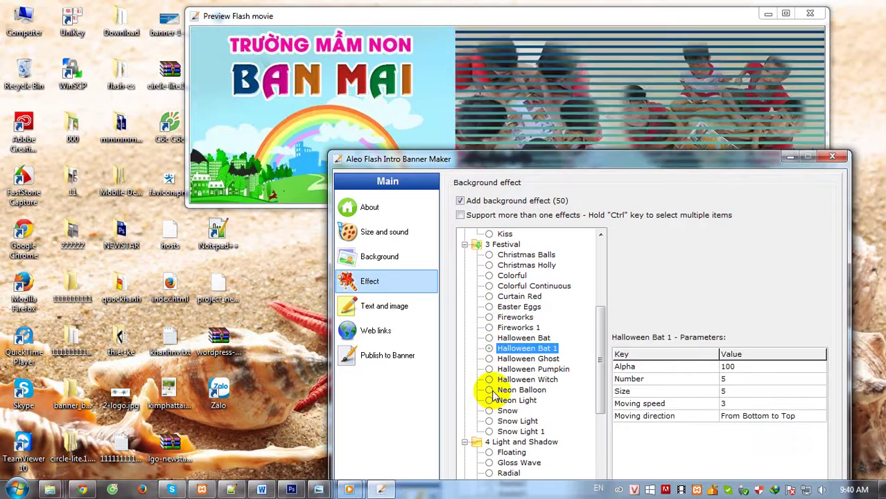
click(494, 391)
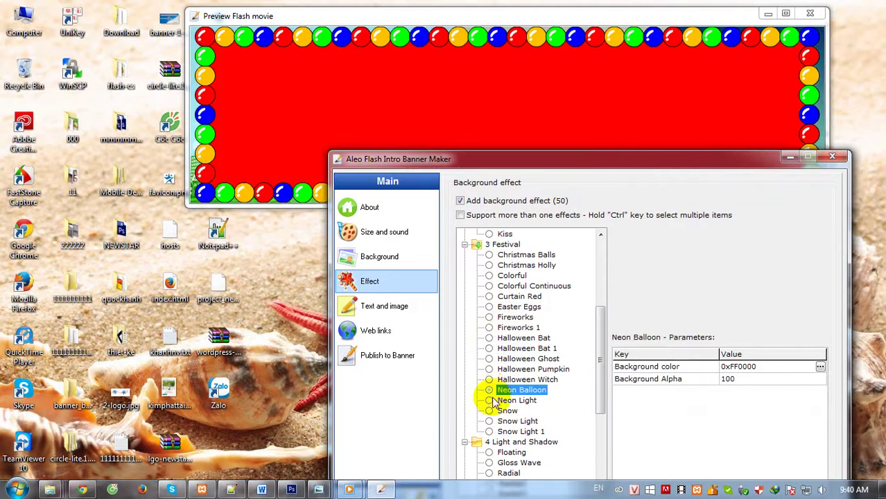
click(493, 401)
click(493, 412)
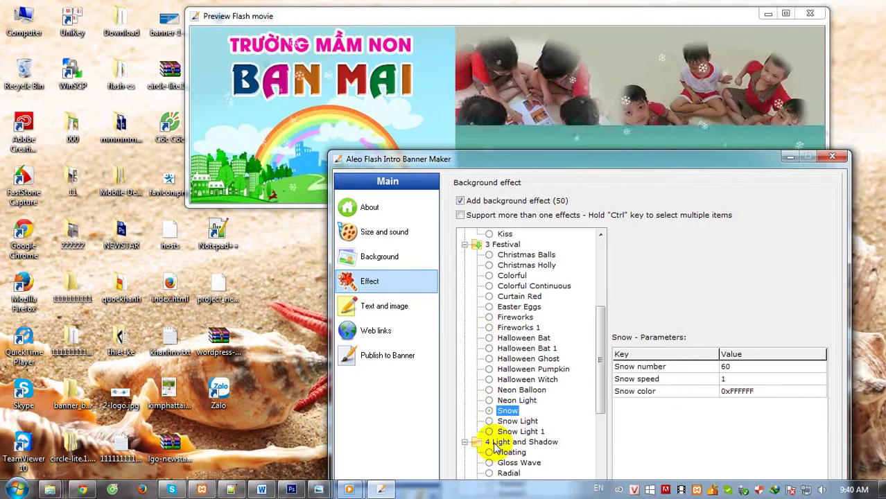
Uncover more of the banner preview and try the Snow Light and Snow Light 1 effects.
drag(508, 167, 567, 176)
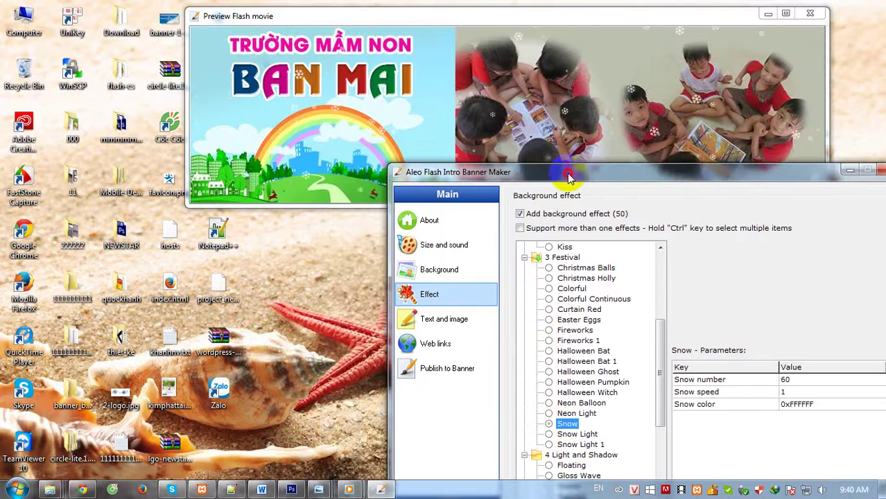
scroll(573, 392, down, 1)
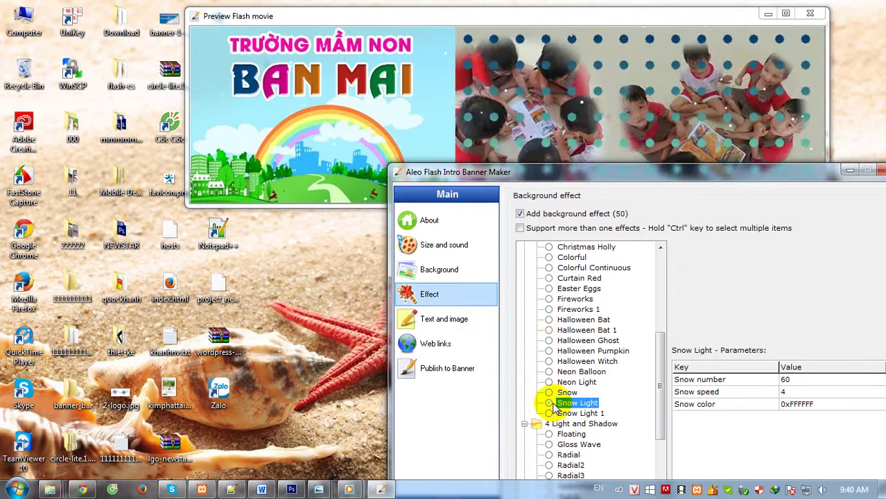
scroll(555, 408, down, 2)
click(548, 352)
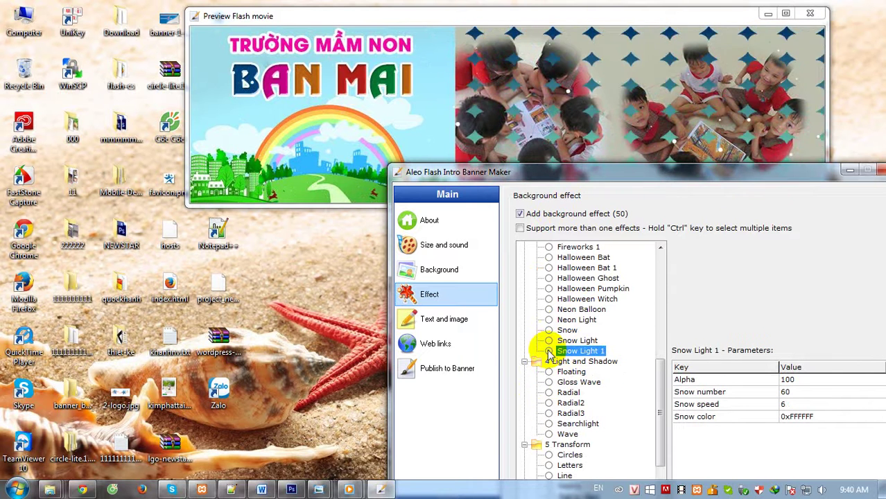
Try the Light and Shadow effects Floating, Gloss Wave, Radial, Radial2 and Radial3 on the banner.
scroll(550, 354, down, 2)
click(550, 310)
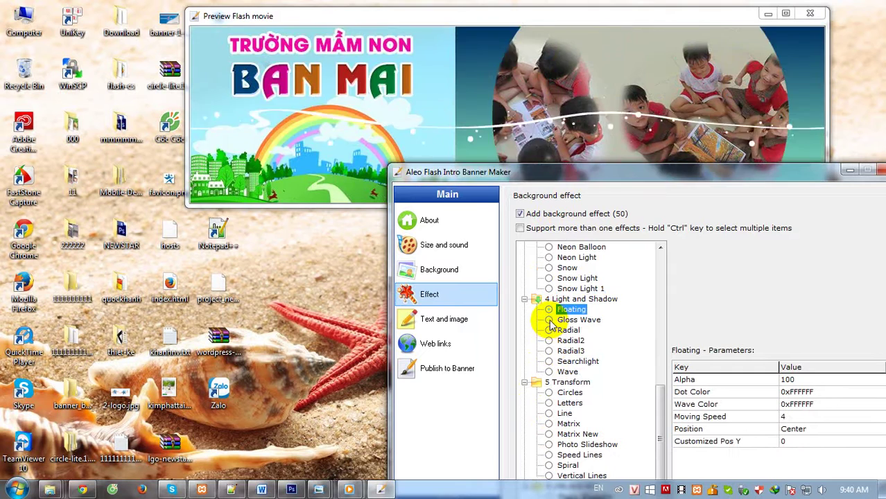
click(550, 320)
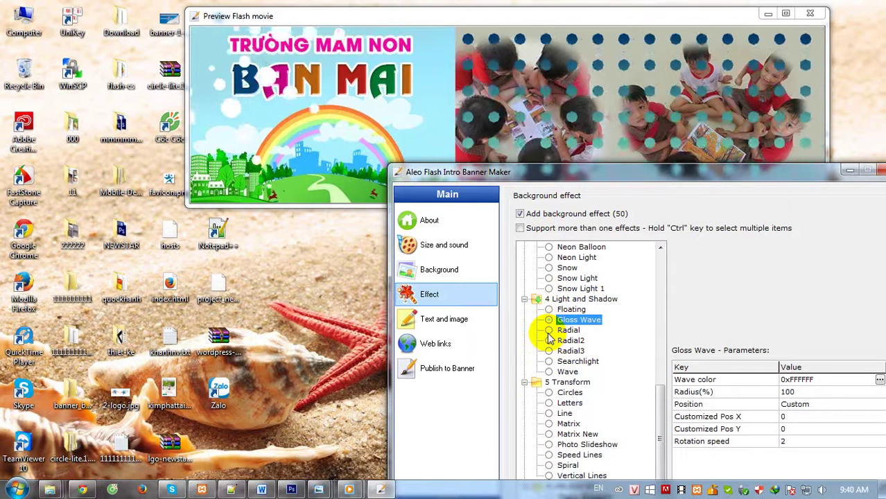
click(550, 331)
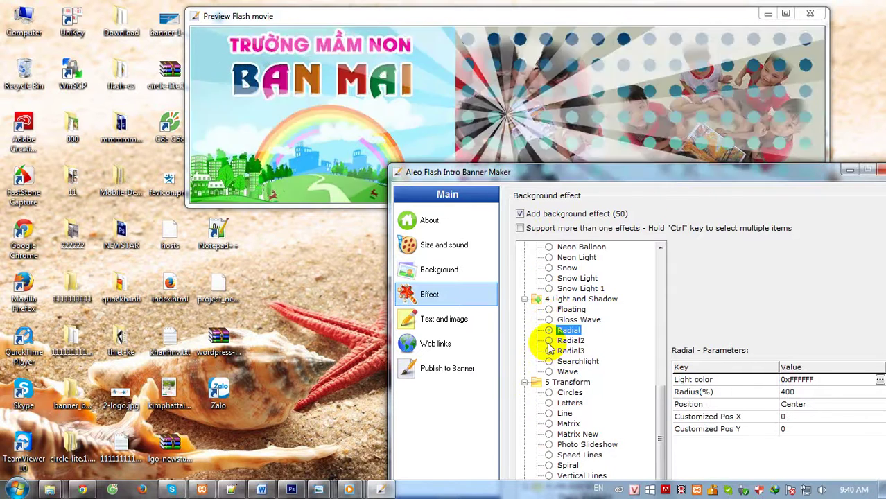
click(550, 341)
click(550, 351)
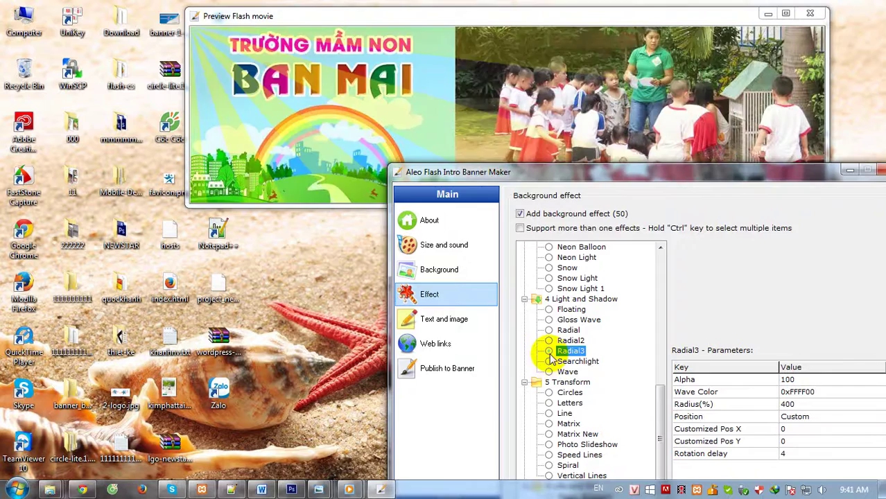
Set the Radial3 effect's wave color to 0xffffff and its alpha to 50, and check the banner preview.
drag(586, 180, 419, 177)
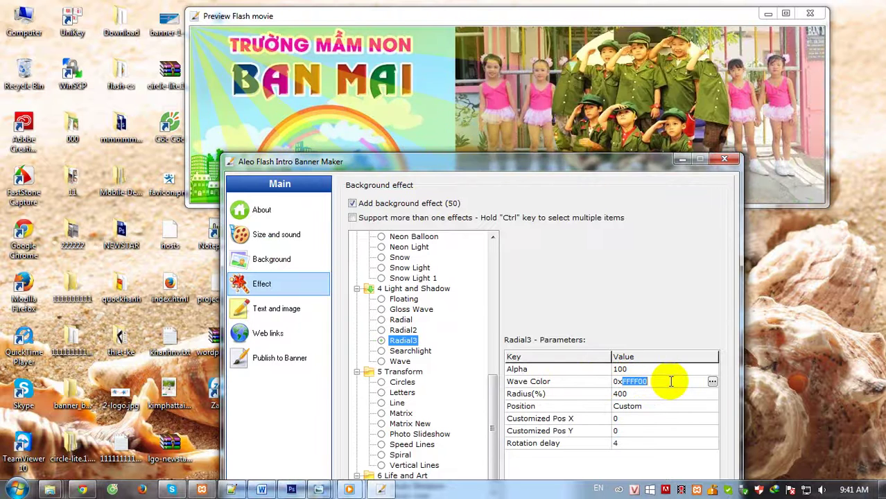
text(ff)
text(ff)
key(Return)
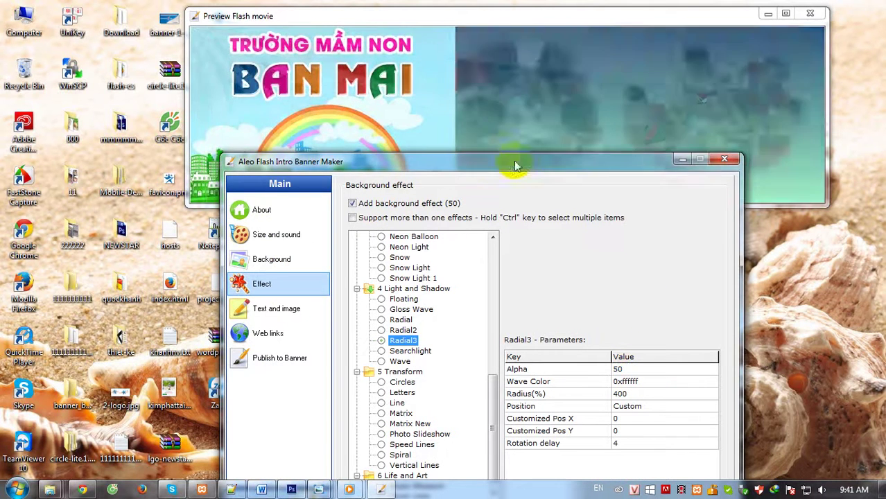
drag(515, 165, 626, 234)
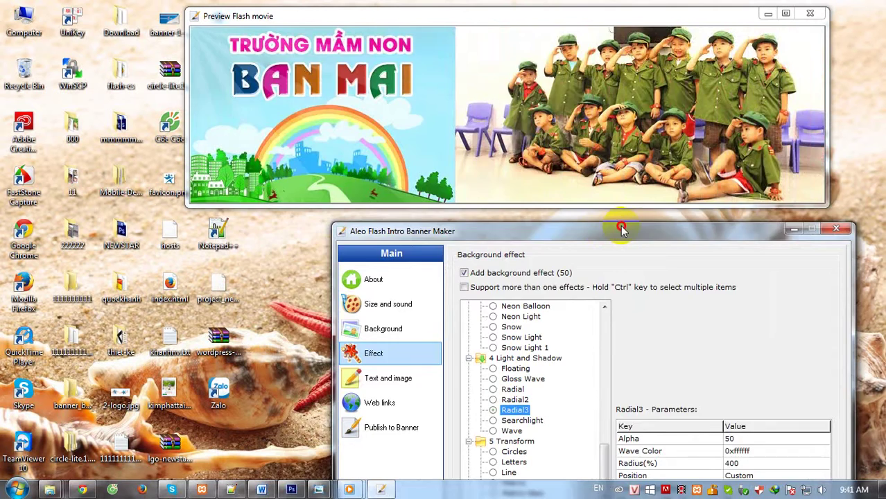
Try the Wave effect and the Transform effects Circles, Letters and Line on the banner.
drag(621, 231, 566, 30)
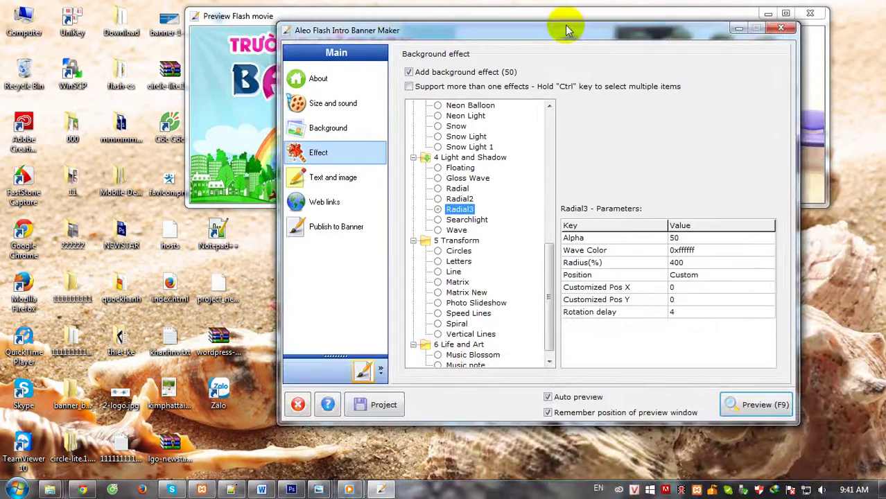
click(452, 231)
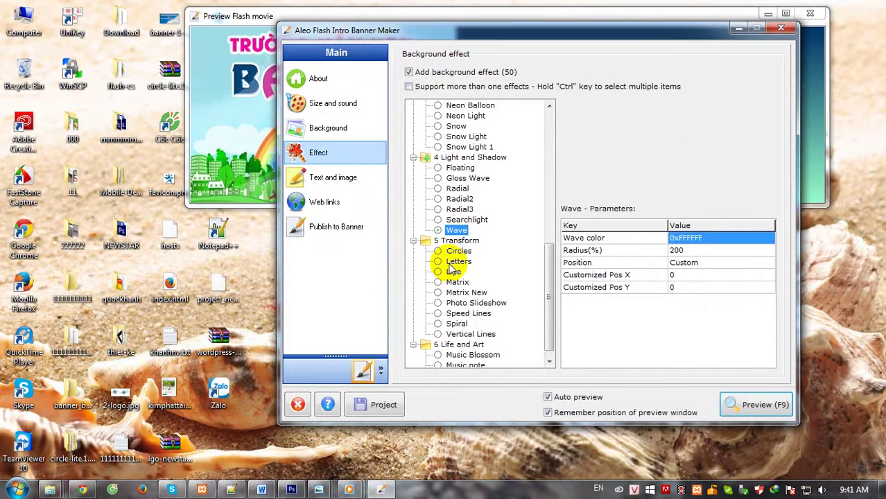
click(458, 251)
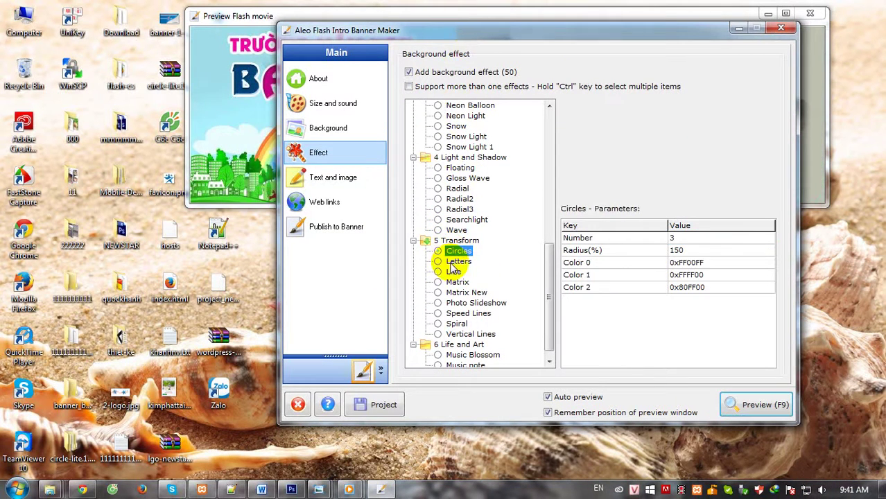
drag(445, 32, 421, 132)
click(433, 362)
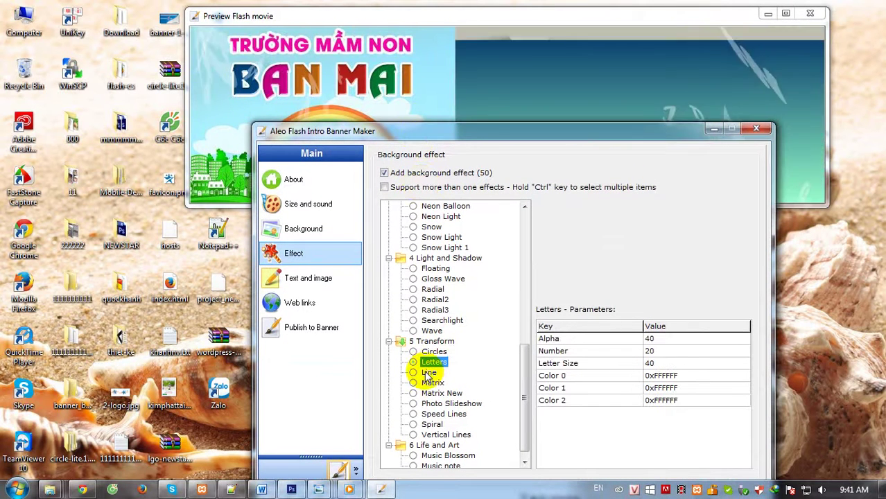
click(429, 373)
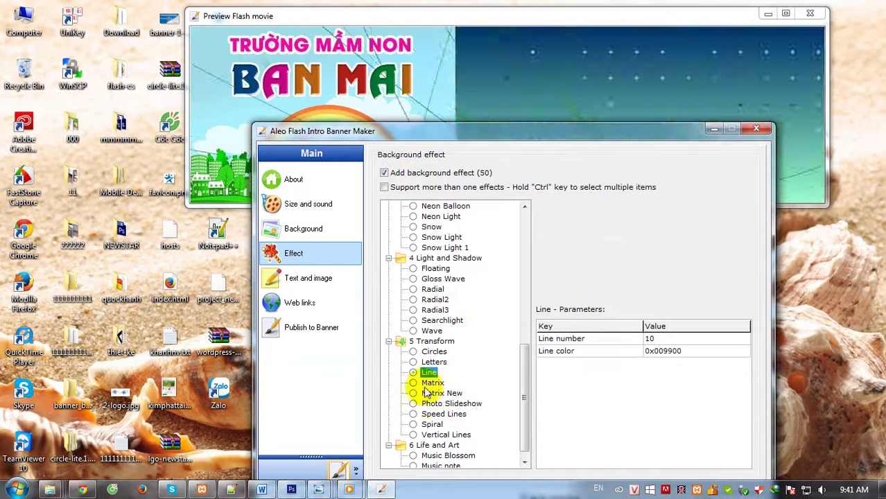
Try the Matrix, Matrix New and Photo Slideshow effects, and apply Speed Lines to the banner.
click(416, 384)
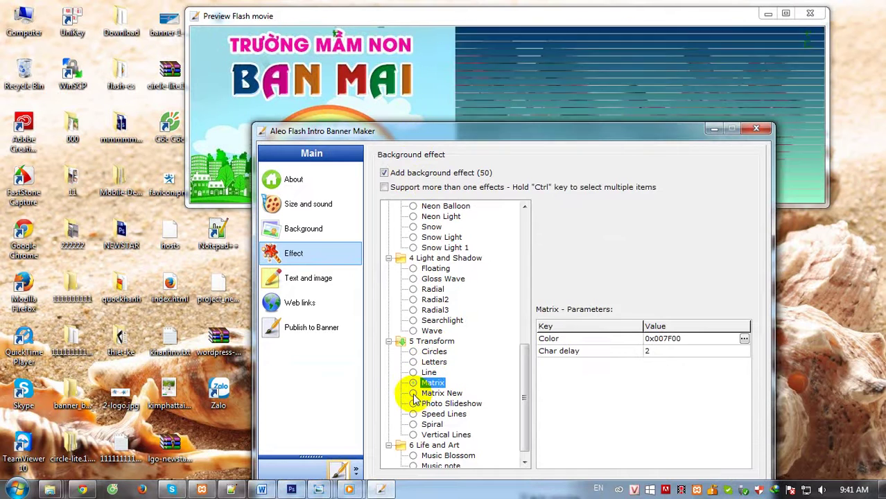
click(415, 394)
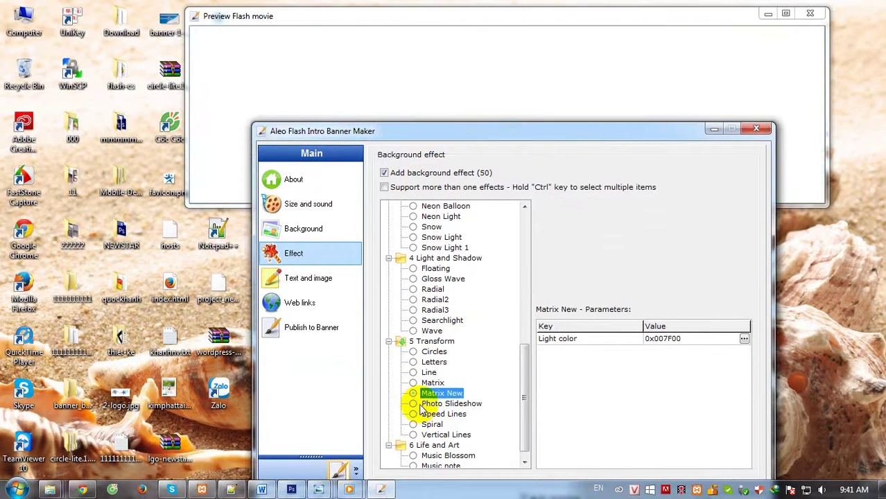
click(416, 405)
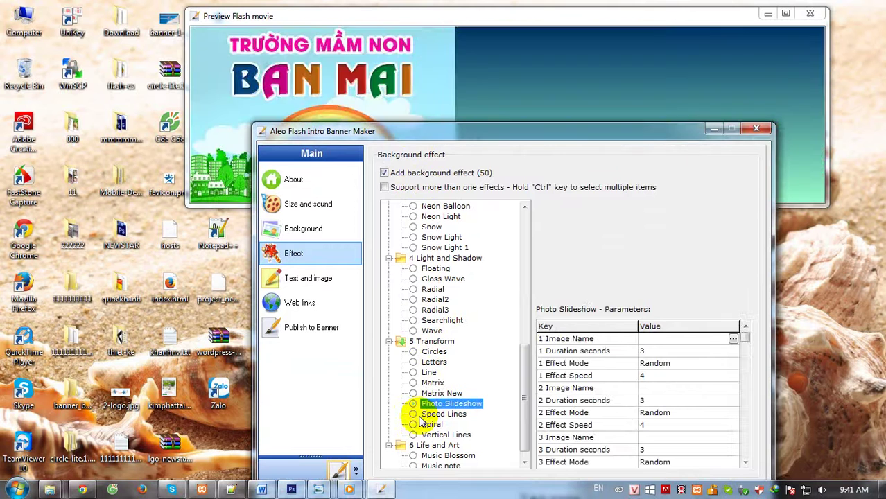
click(418, 415)
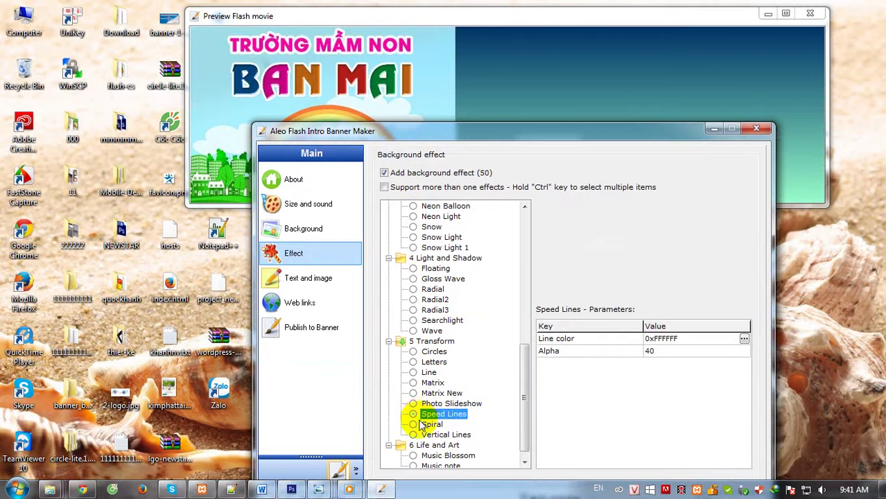
Try the Transform effect Spiral and the Life and Art effect Music Blossom on the banner.
click(420, 426)
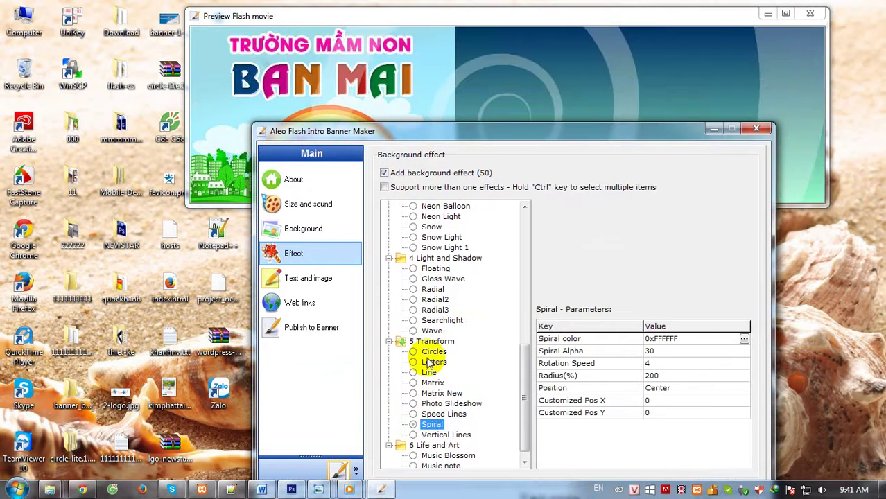
scroll(427, 350, down, 1)
click(432, 446)
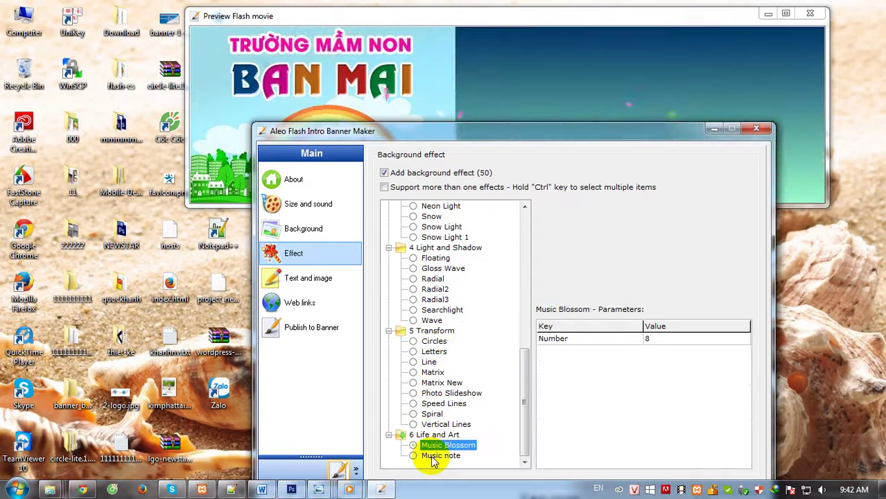
Uncover the banner preview and apply the Snow effect to the banner.
drag(507, 131, 513, 226)
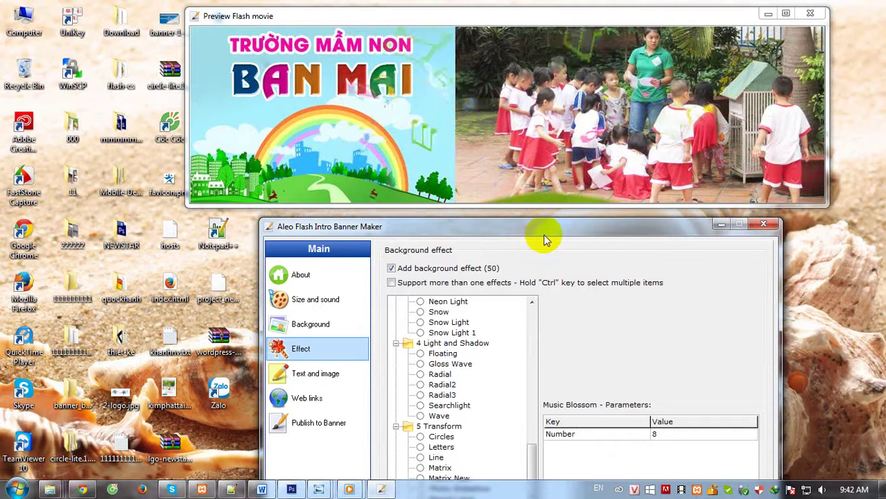
click(448, 322)
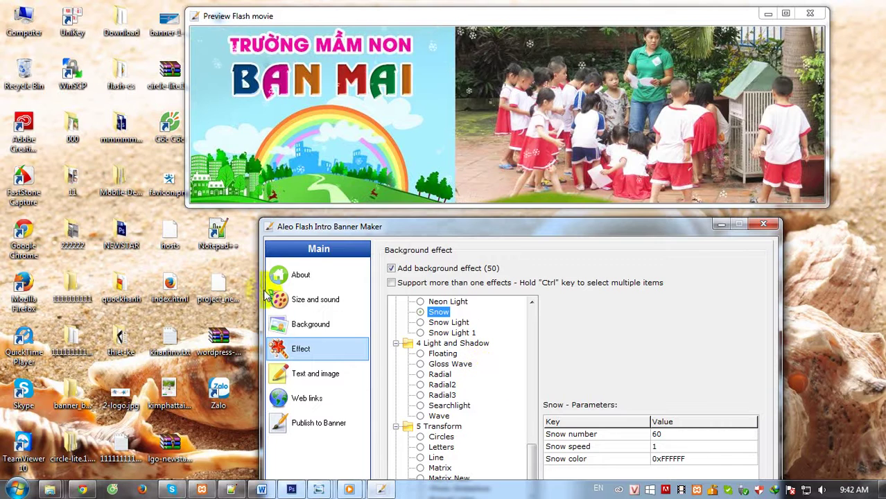
drag(395, 226, 263, 39)
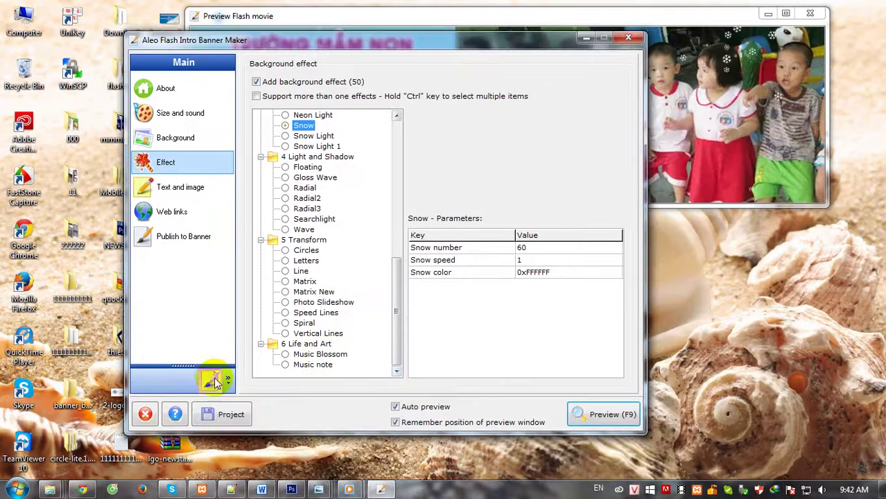
Publish the banner as a Flash movie with an HTML file, named banner, in the banner_banmai folder.
click(170, 236)
click(424, 113)
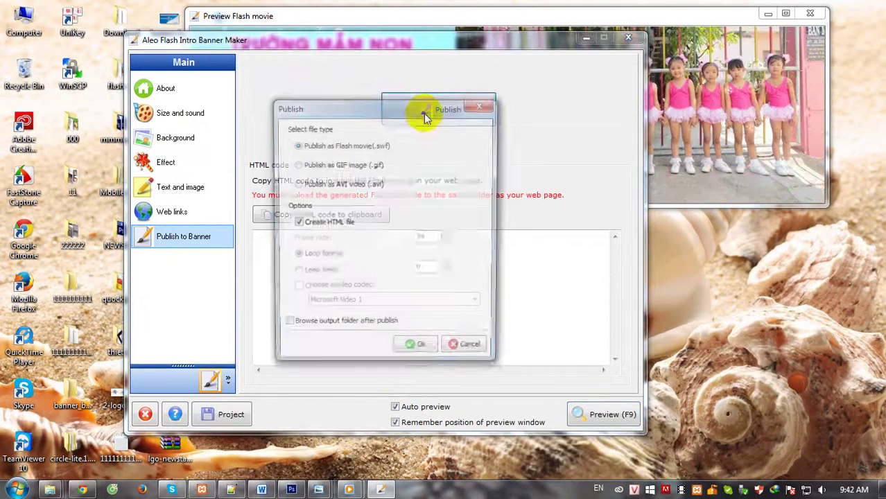
click(414, 352)
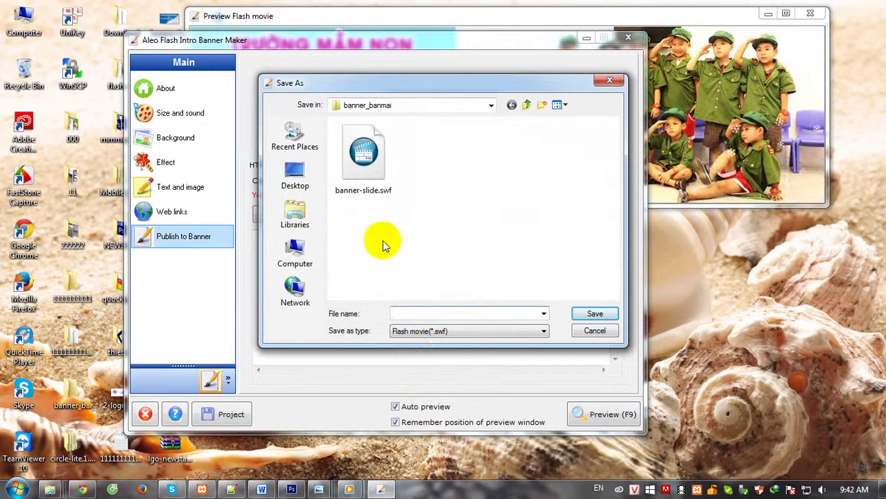
text(banner)
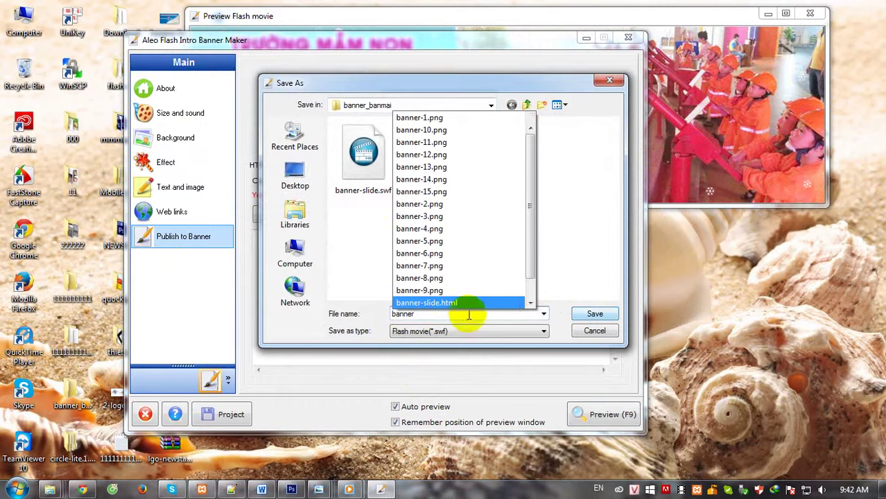
click(601, 315)
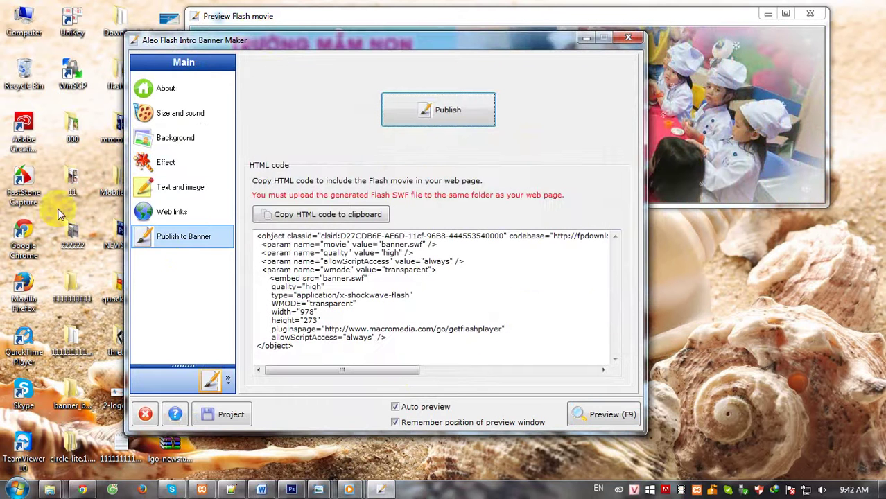
Switch to Google Chrome, start opening a local file, and browse to the banner_banmai folder on the Desktop.
click(82, 490)
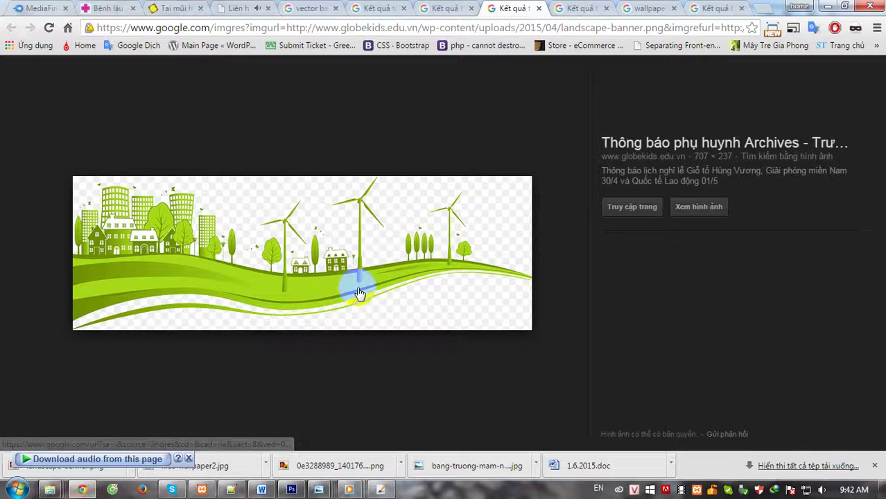
key(ctrl+o)
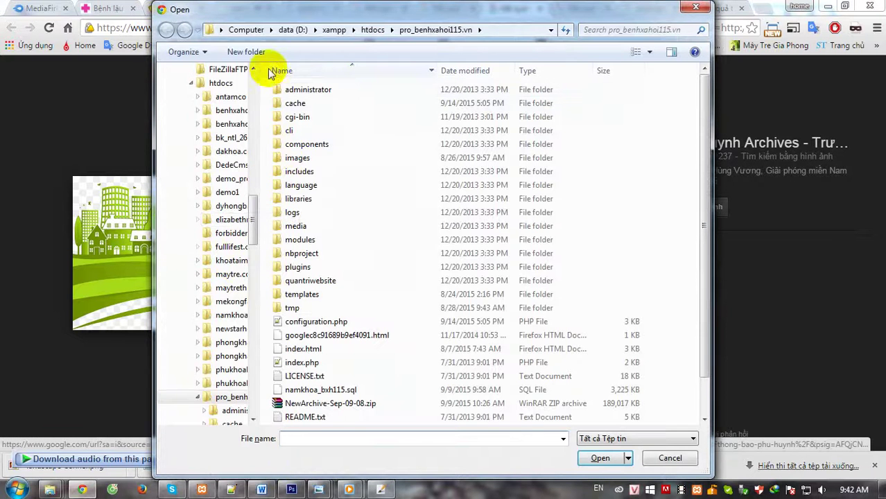
scroll(255, 195, up, 10)
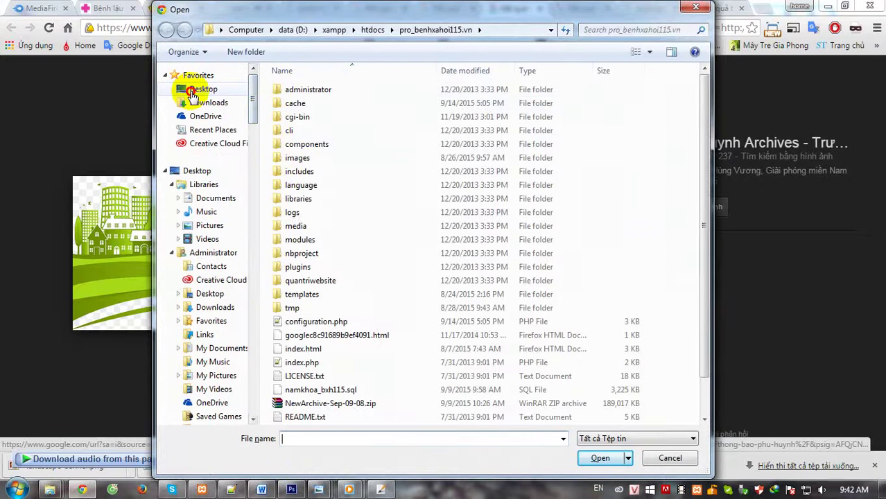
click(194, 92)
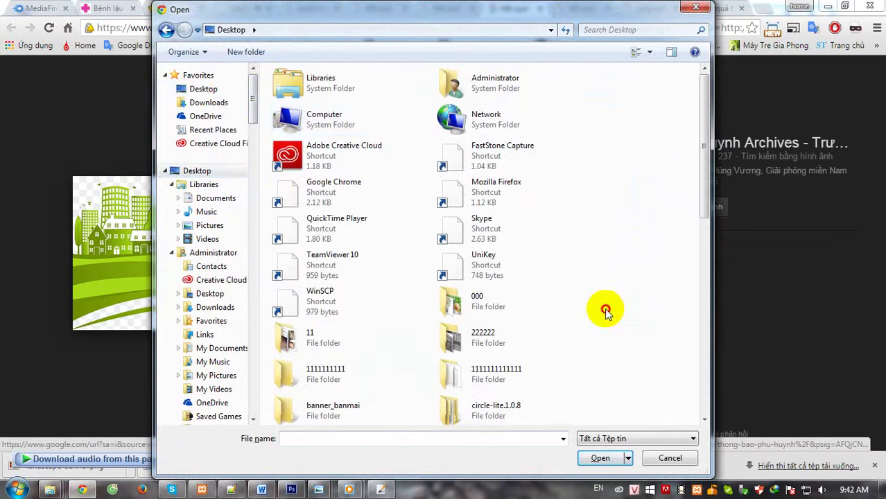
scroll(628, 292, down, 5)
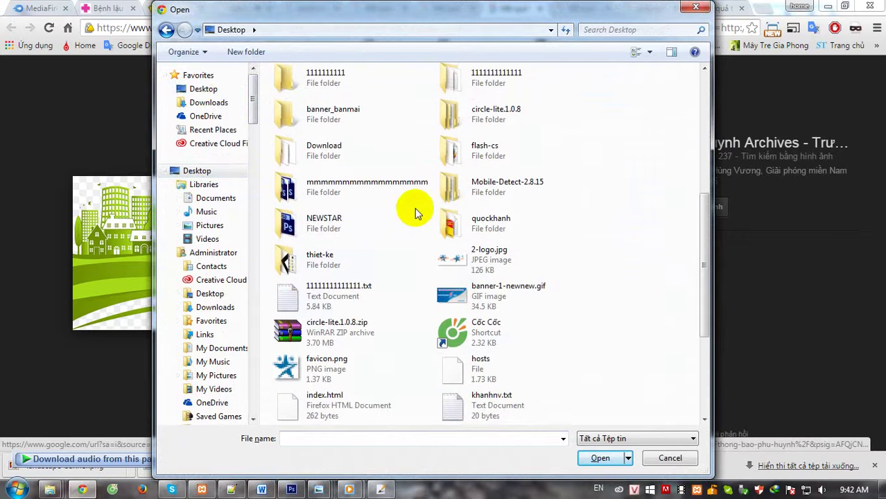
scroll(579, 232, down, 3)
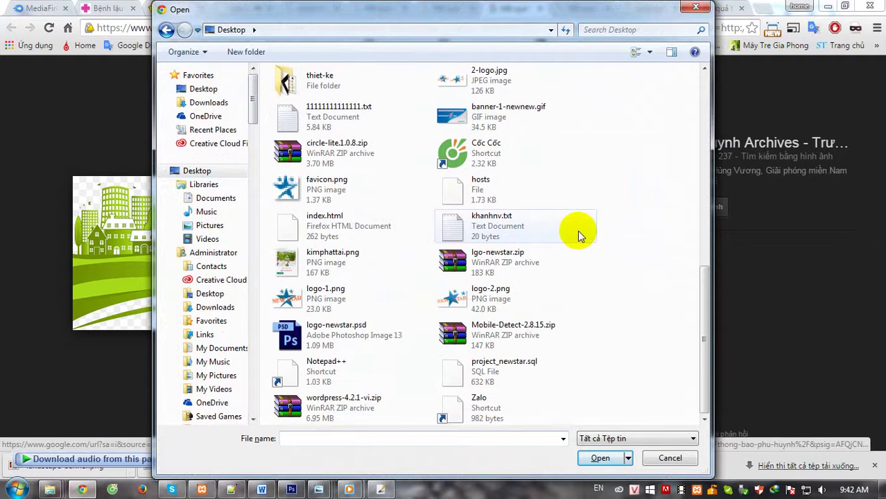
scroll(634, 258, up, 4)
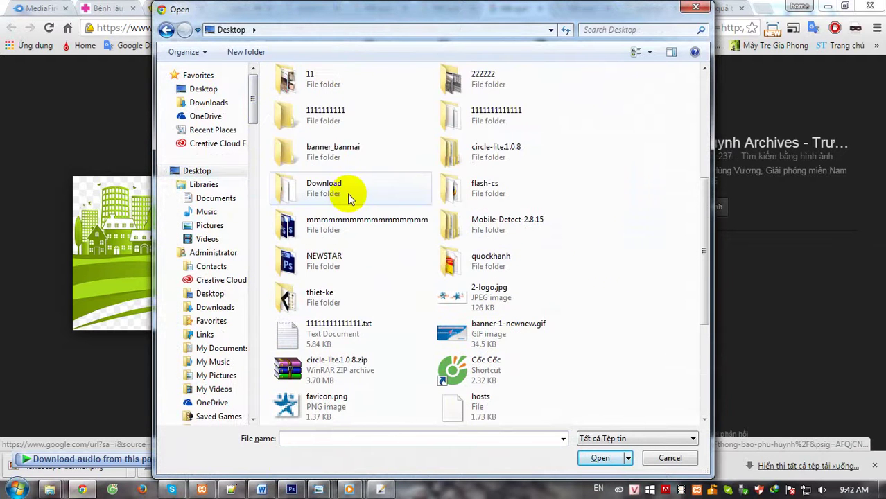
click(330, 151)
double_click(330, 152)
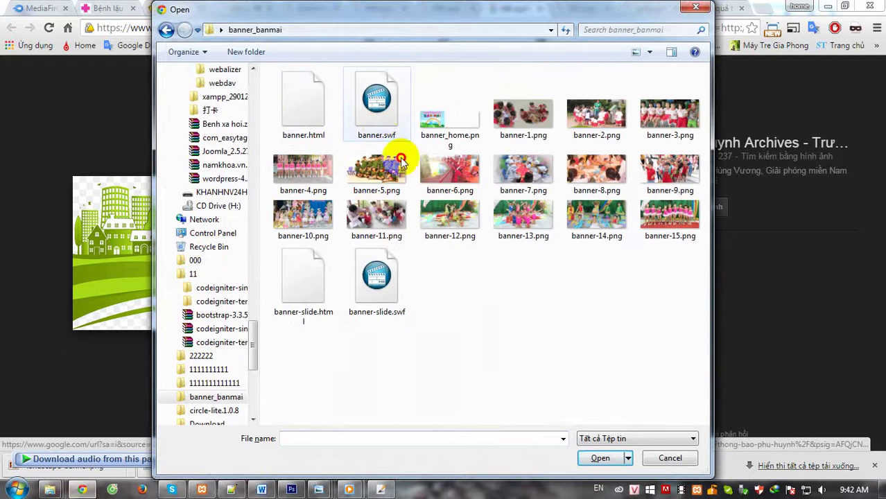
Try to open banner.swf in the browser, saving it to the Downloads folder.
click(380, 125)
click(600, 459)
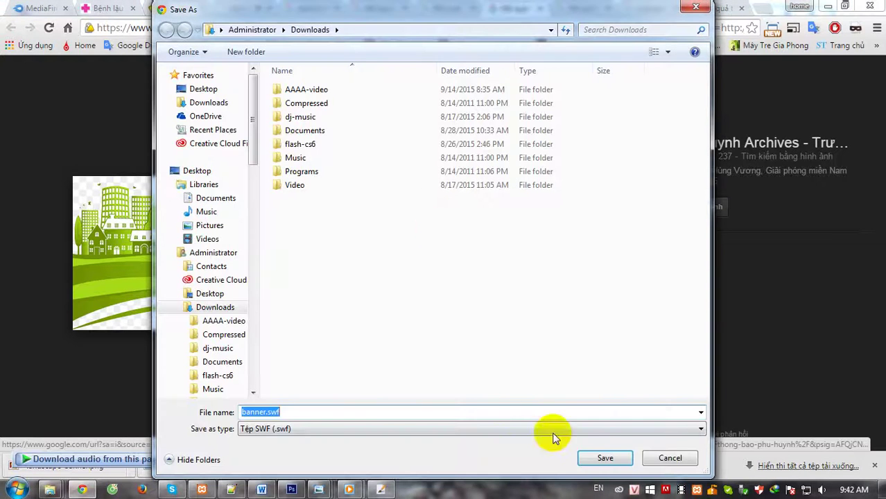
click(601, 459)
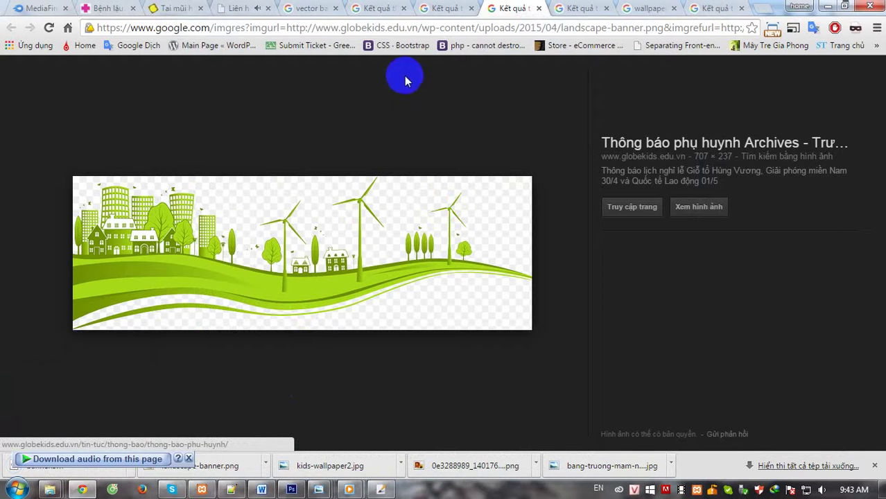
click(114, 452)
Open banner.html from the banner_banmai folder in Google Chrome to check the published banner.
mouse_move(61, 487)
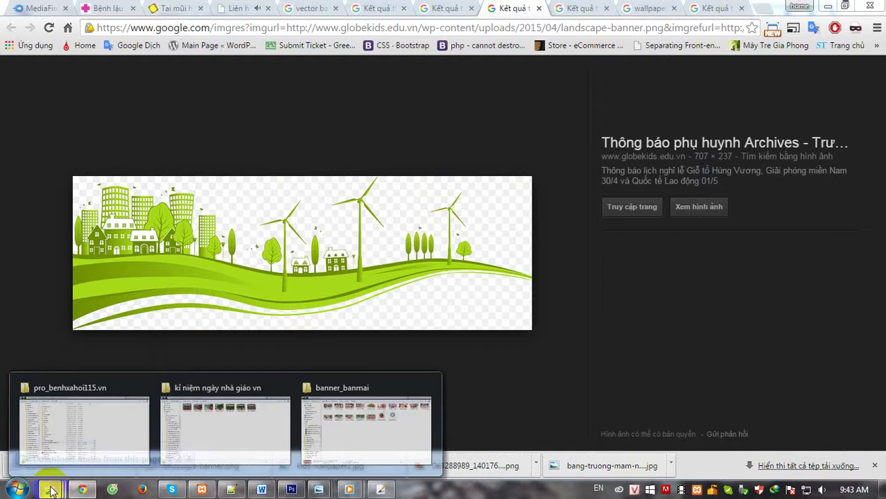
click(366, 448)
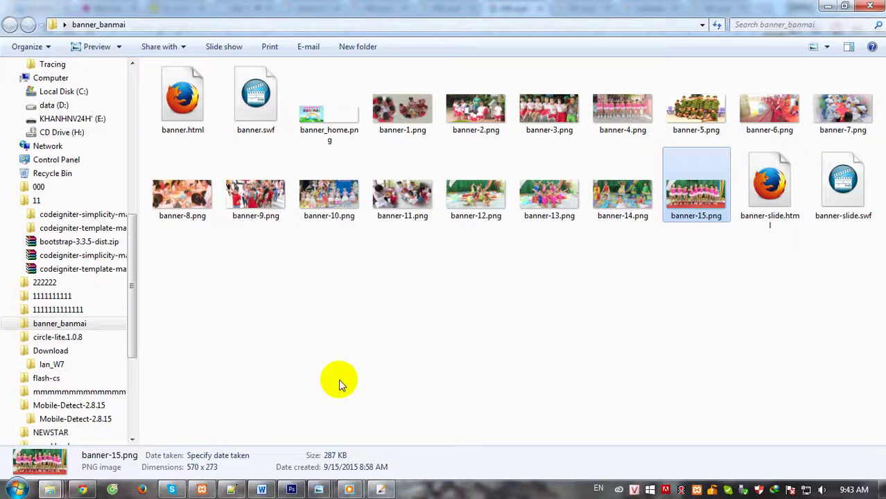
click(443, 302)
right_click(189, 104)
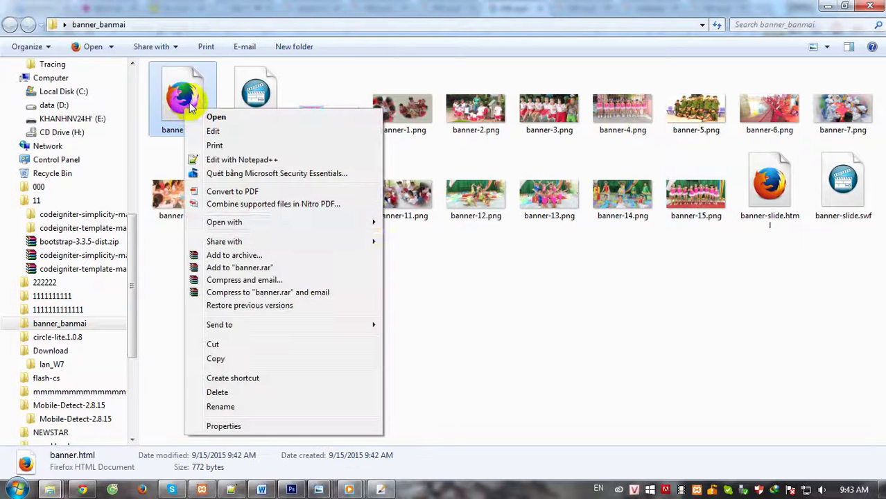
mouse_move(370, 223)
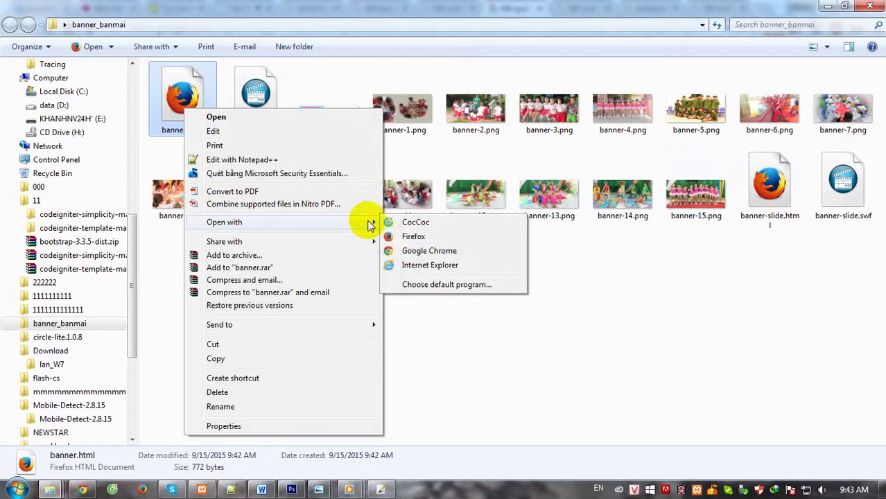
click(388, 251)
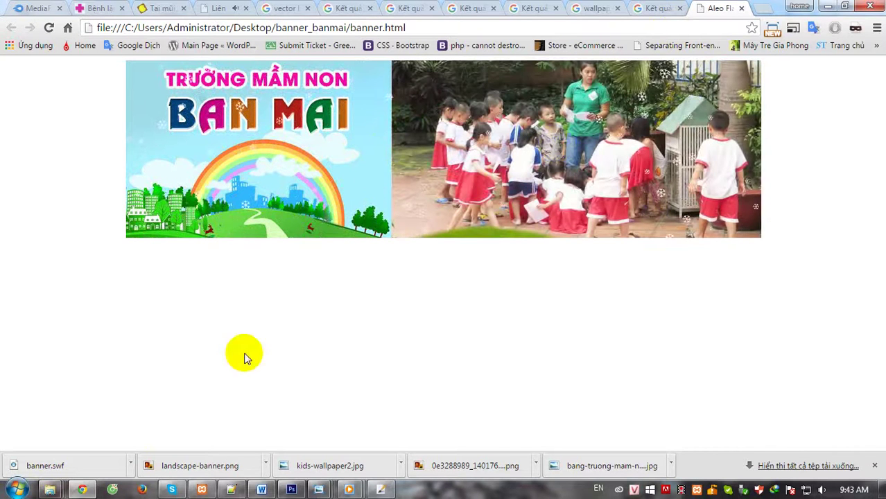
Switch back to Aleo Flash Intro Banner Maker and open the banner's web link settings.
click(380, 490)
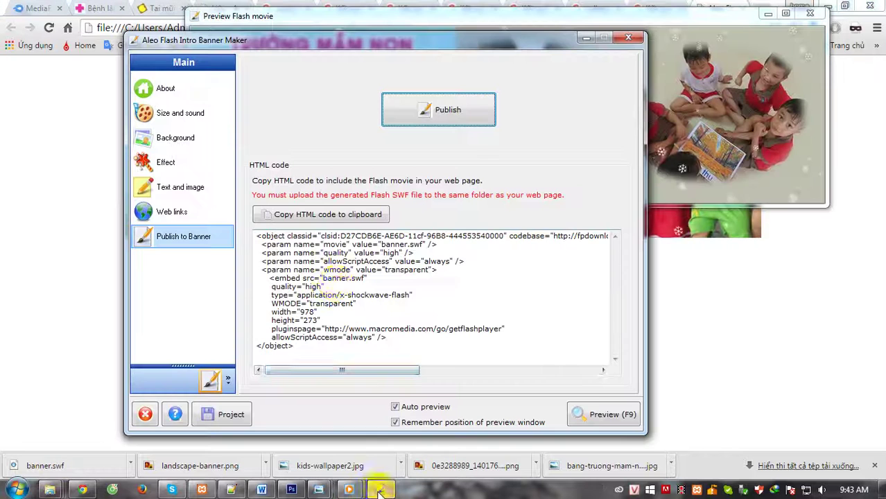
click(172, 219)
Try to copy the kindergarten website's address from its contact page in Chrome.
click(63, 135)
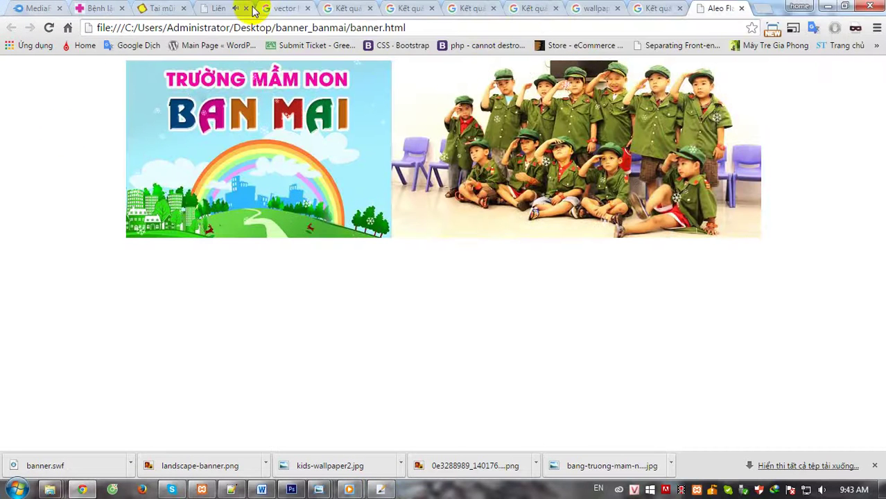
click(221, 8)
click(197, 28)
text(creat album slide flash)
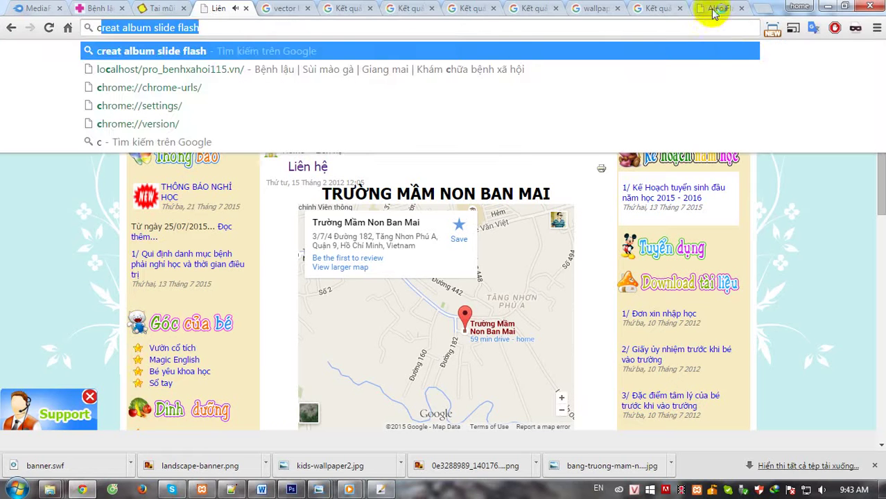
In Aleo Flash Intro Banner Maker, enable opening a web page when the Flash movie is clicked, and try pasting its URL address.
click(380, 489)
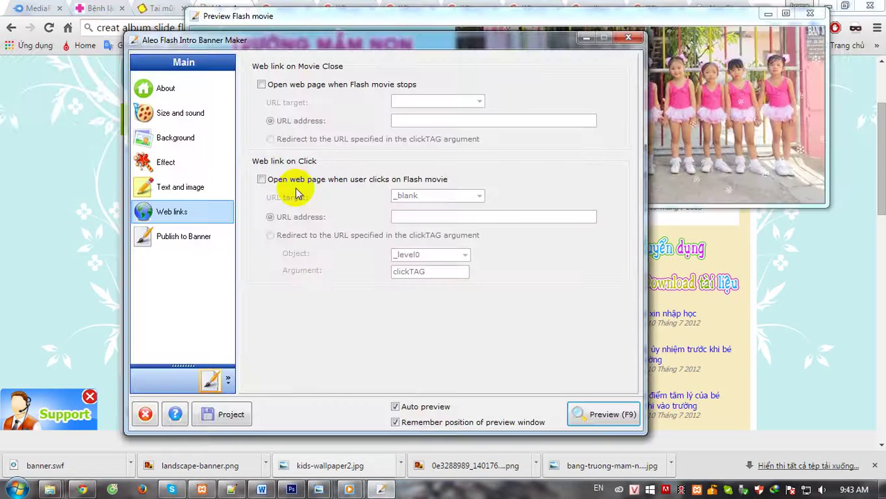
click(286, 179)
click(460, 217)
text(978)
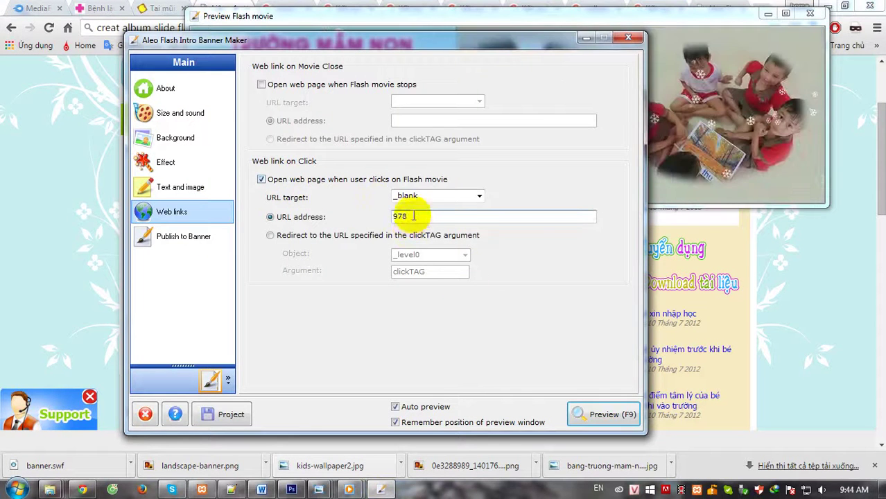
key(shift+Home)
Load mamnon-banmai.e-school.edu.vn in Chrome and copy the site's address.
click(29, 165)
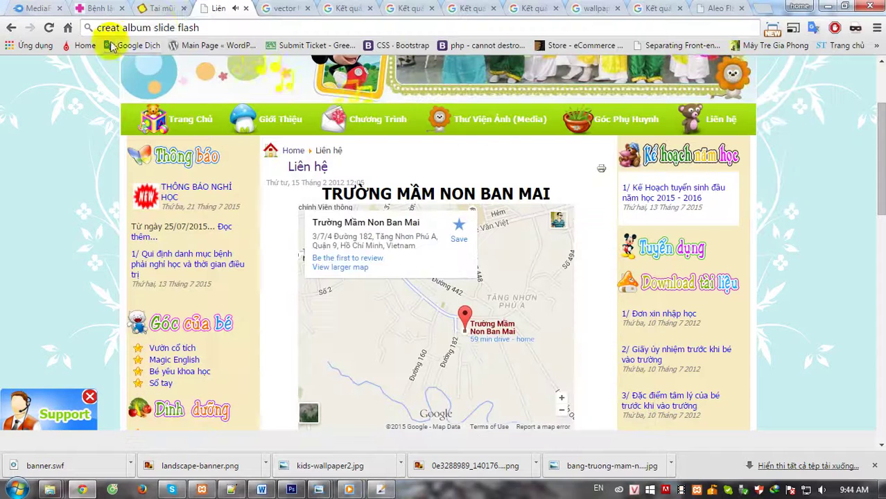
click(193, 27)
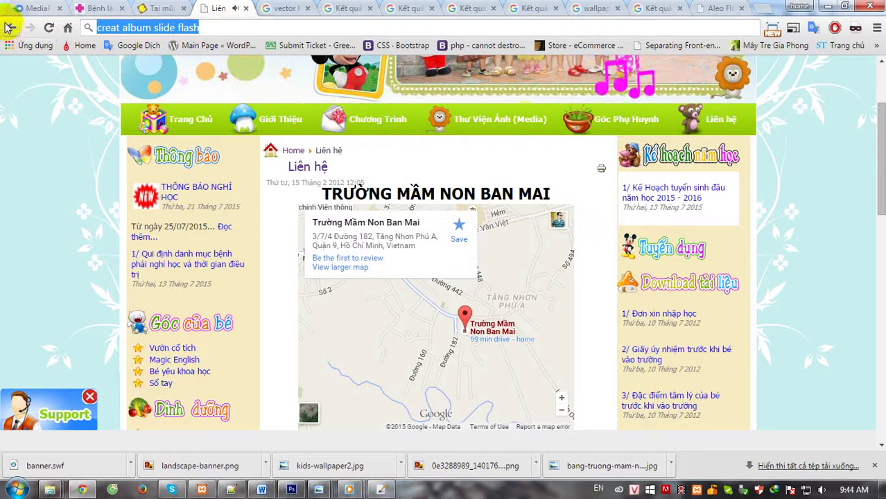
text(mamnon-banmai.e-school.edu.vn)
key(Return)
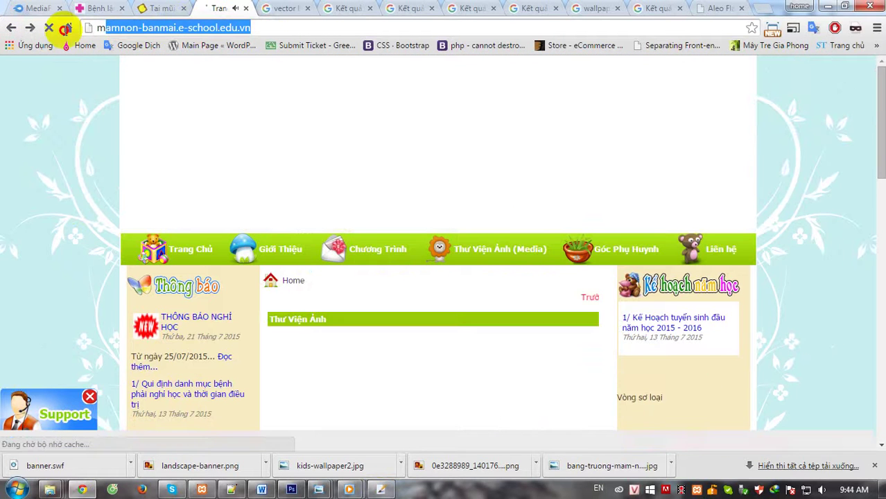
click(109, 27)
right_click(115, 28)
click(145, 75)
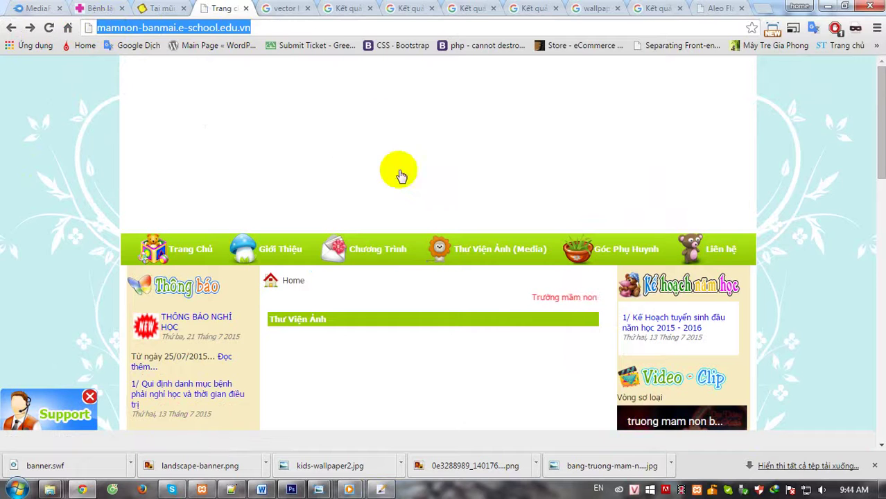
click(381, 489)
click(405, 217)
key(ctrl+v)
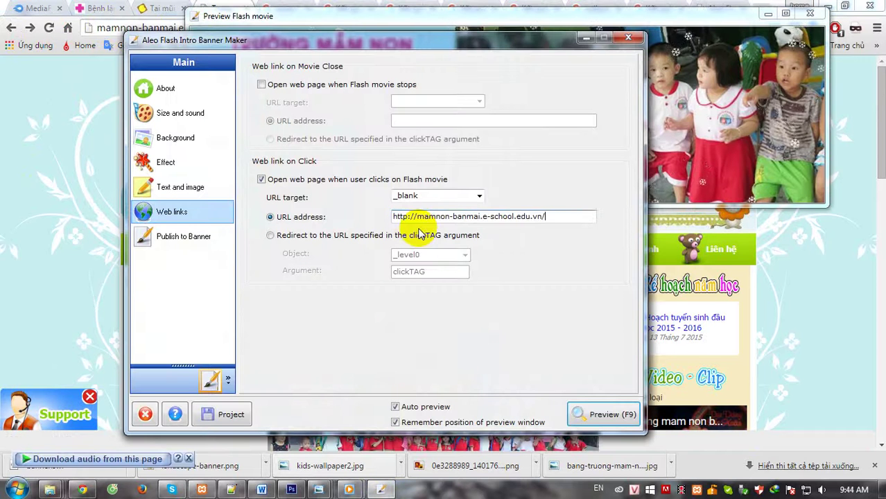
click(570, 410)
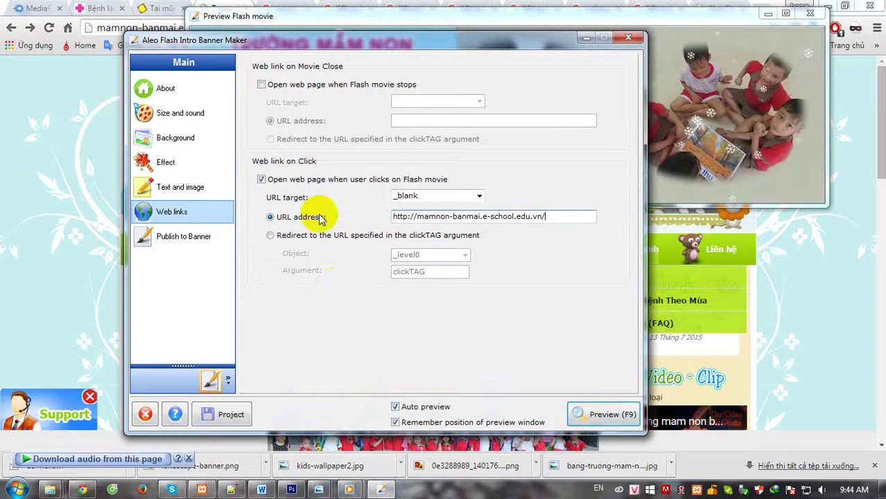
Publish the banner as a Flash movie with an HTML file, overwriting banner.swf in the banner_banmai folder.
click(180, 237)
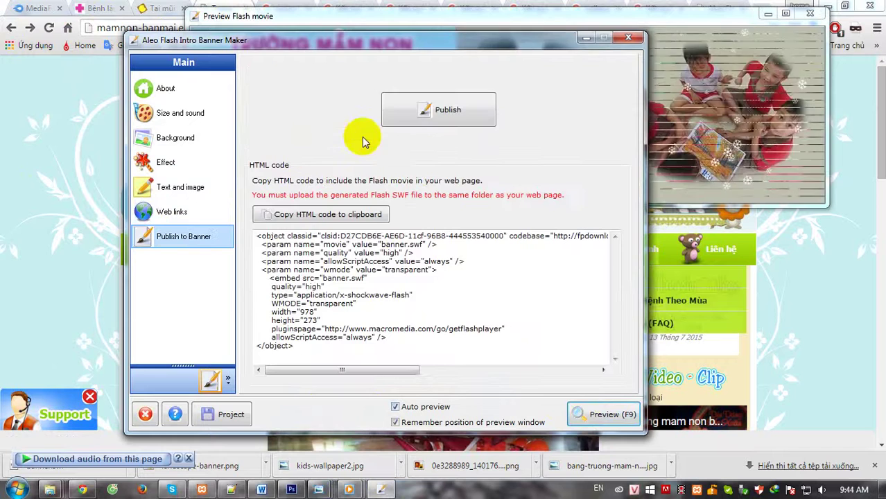
click(425, 110)
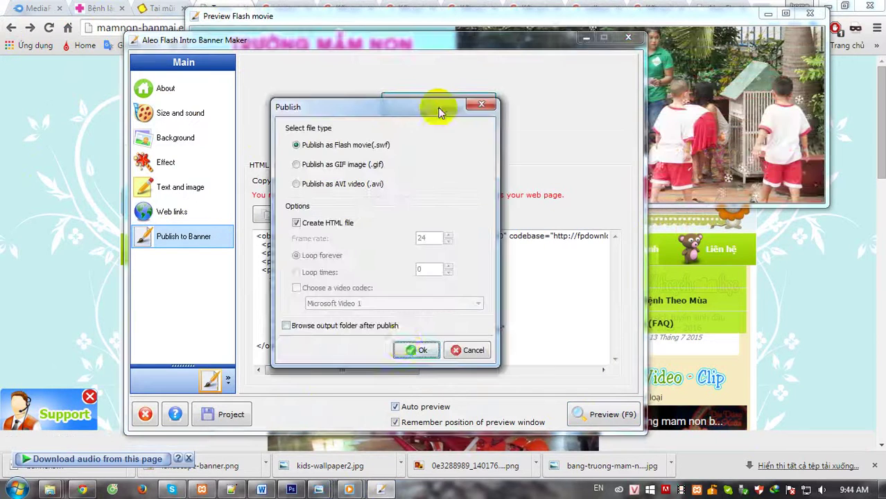
click(415, 351)
click(364, 154)
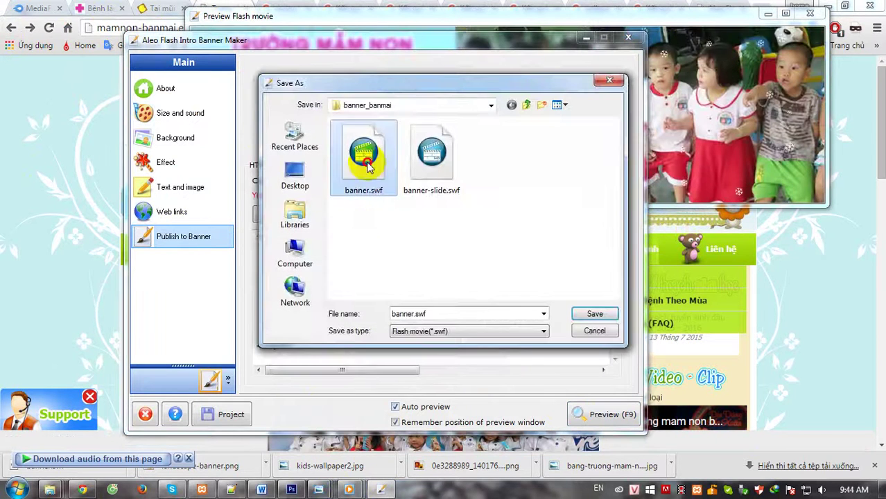
click(579, 314)
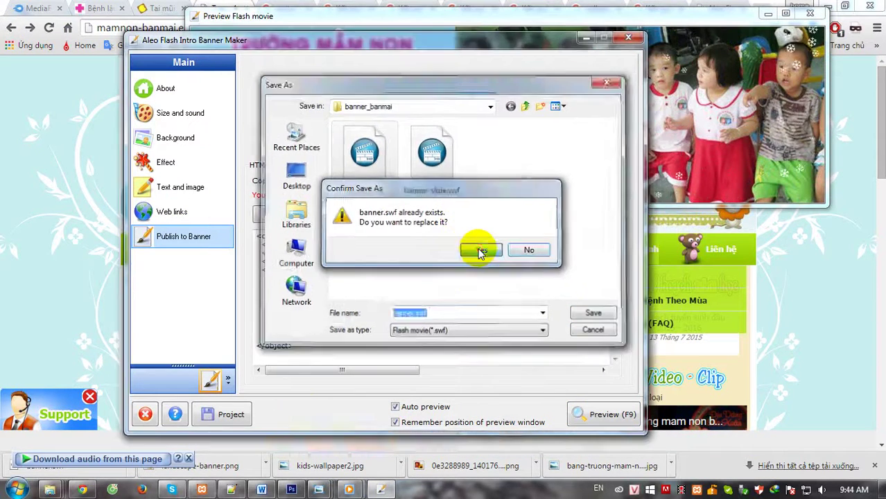
click(482, 249)
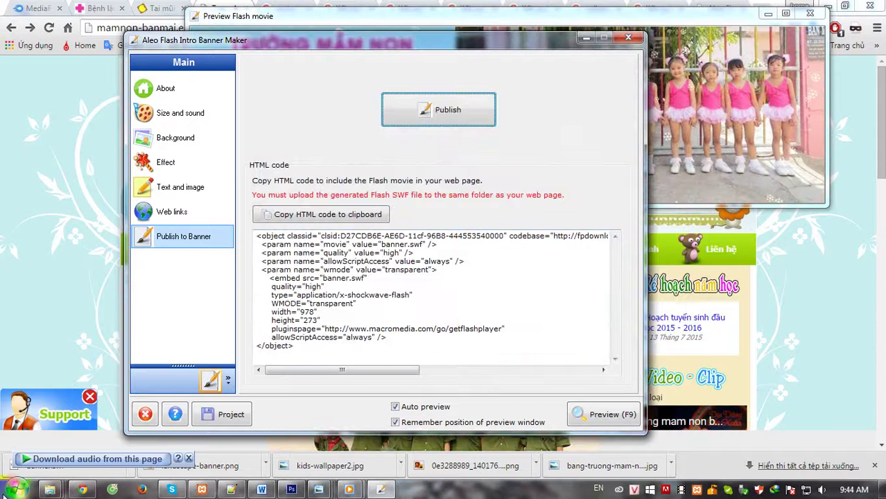
Switch to the banner_banmai folder in Windows Explorer and open banner.html in Chrome.
mouse_move(49, 490)
click(49, 424)
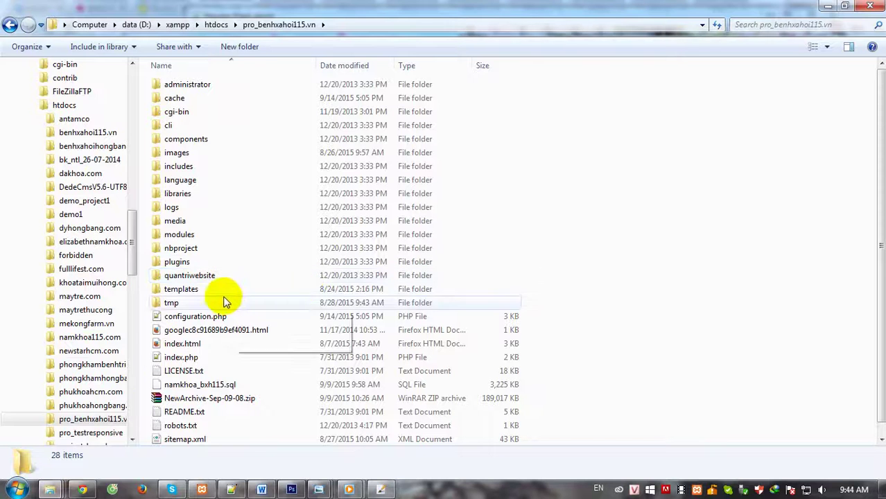
click(333, 431)
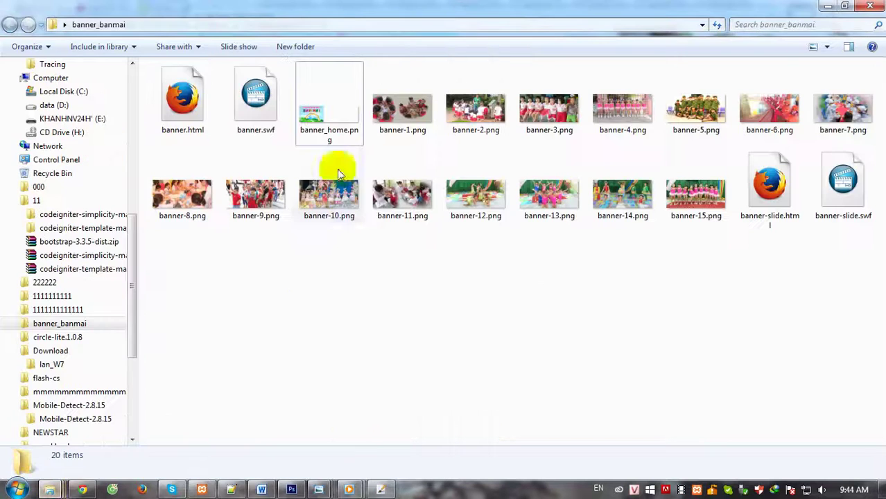
click(177, 122)
right_click(179, 120)
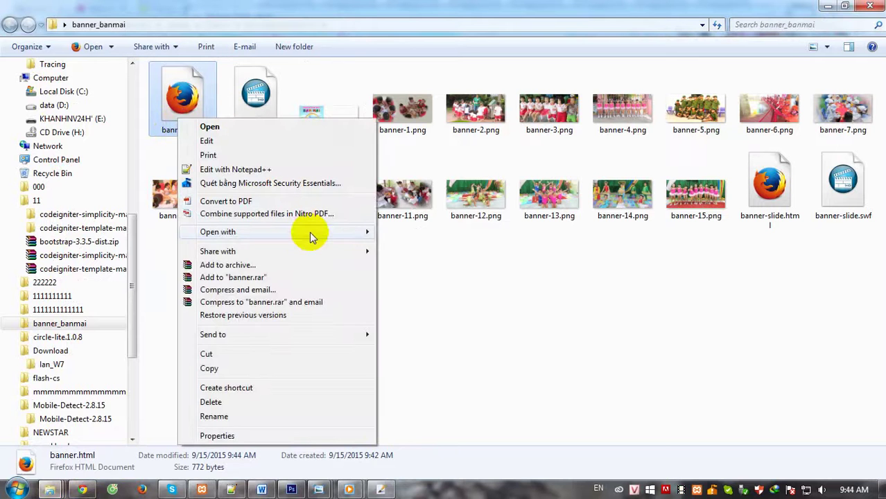
mouse_move(310, 232)
click(402, 258)
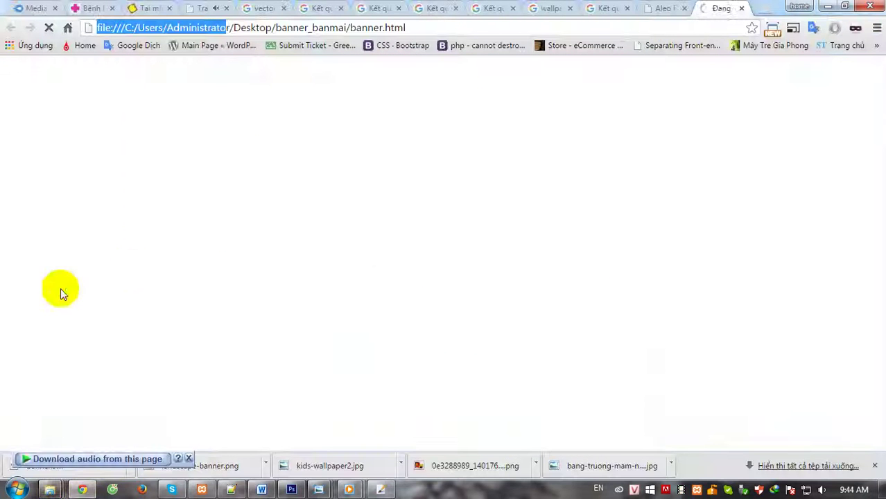